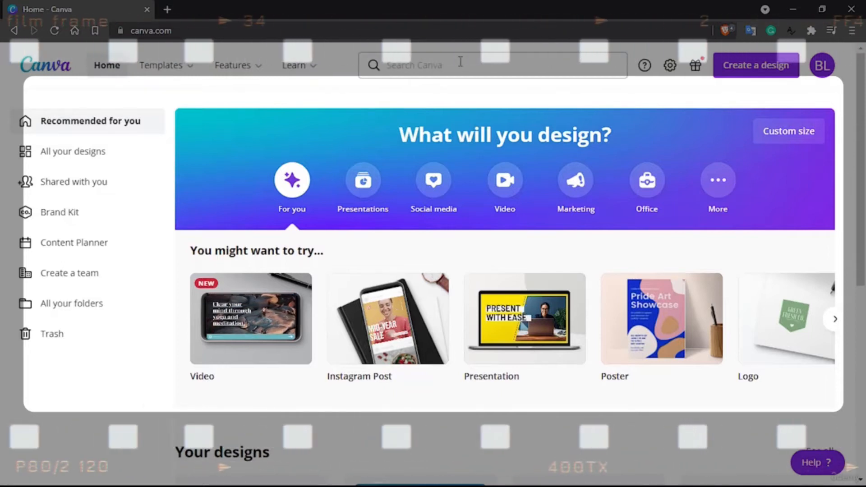
Search the templates for "facebook ad" and open the Facebook Ad template category
click(460, 61)
text(face)
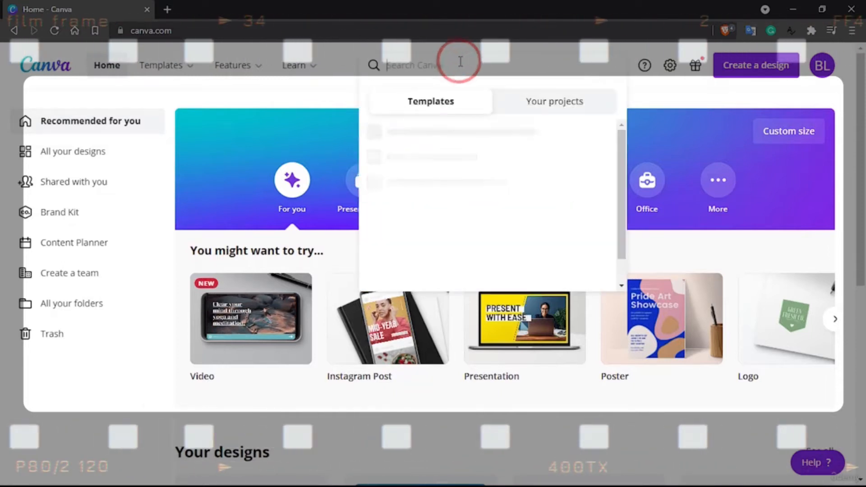
text(book ad)
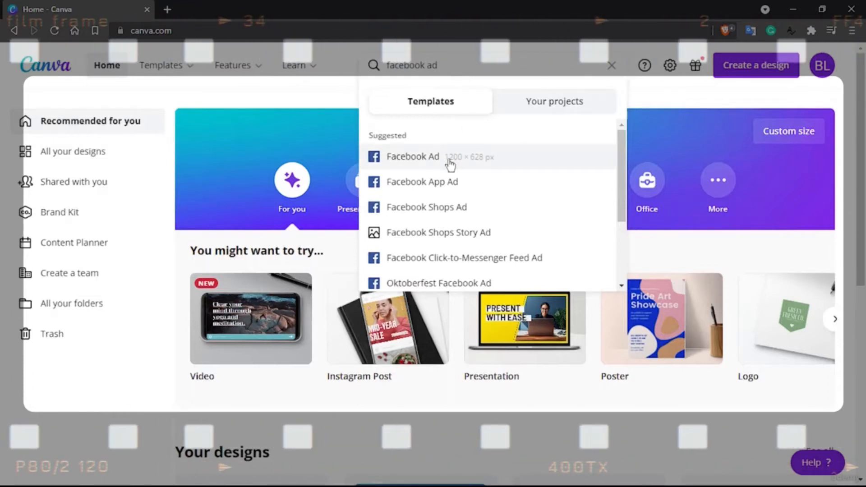
key(Down)
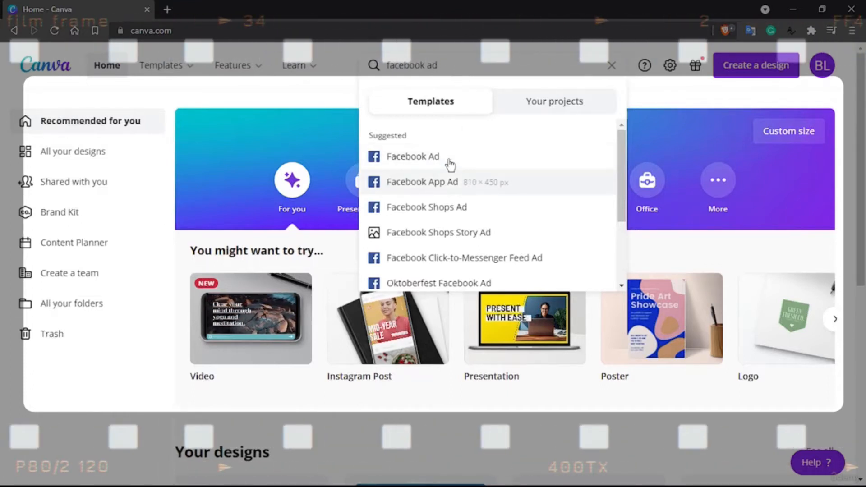
scroll(450, 165, down, 1)
scroll(415, 264, up, 1)
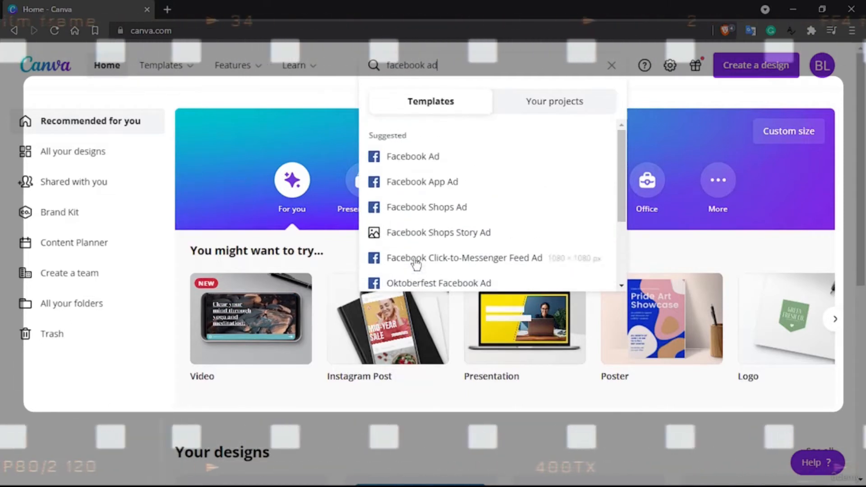
click(389, 159)
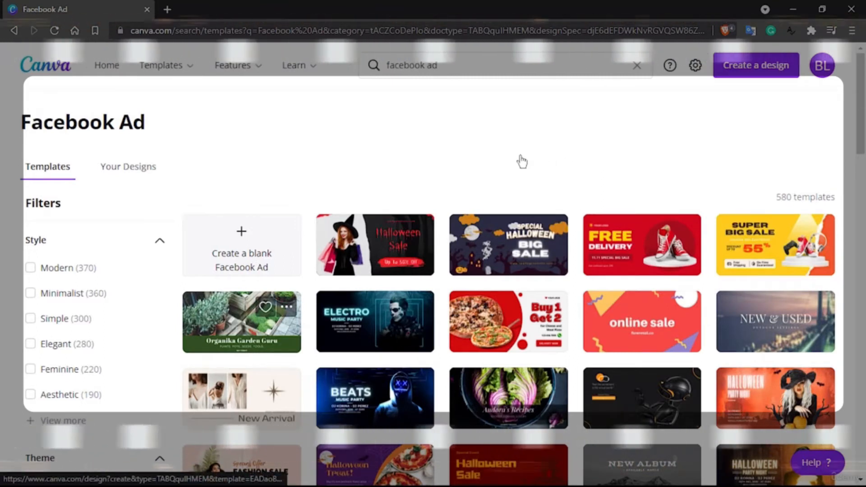
Filter the Facebook Ad templates by the Modern, Minimalist and Simple styles
click(31, 267)
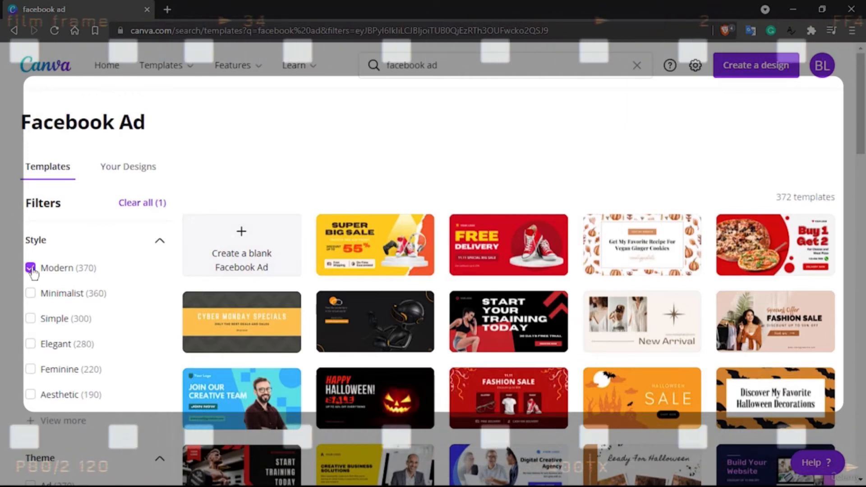
click(31, 294)
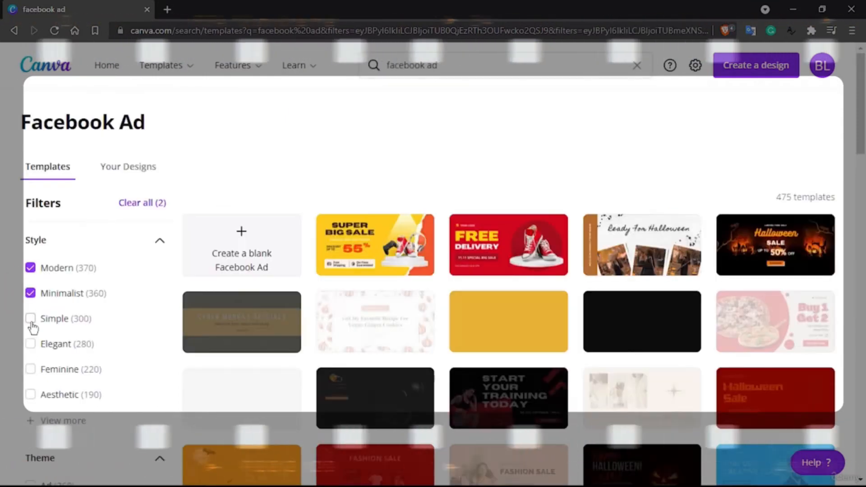
click(31, 320)
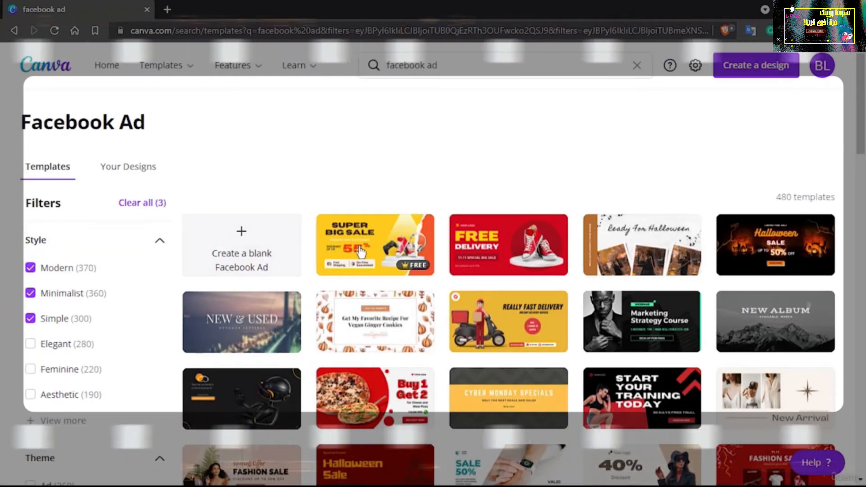
Browse the filtered Facebook Ad templates and open the red Free Delivery template with the sneakers for editing
scroll(359, 252, down, 1)
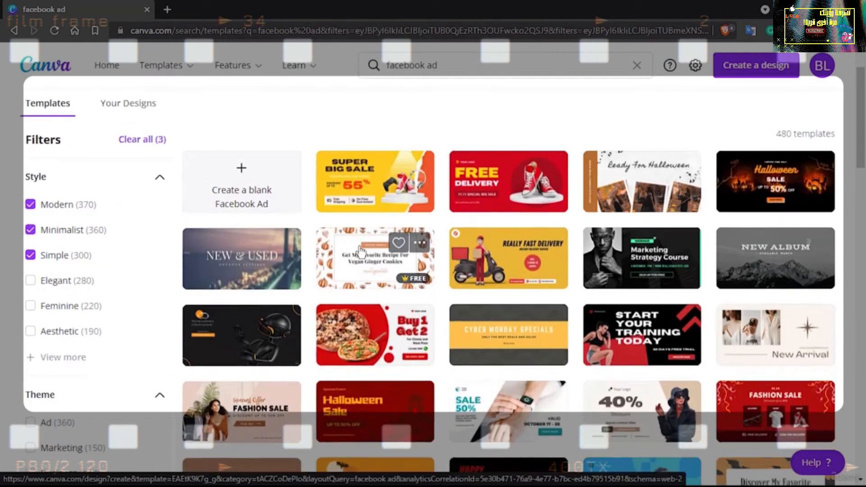
scroll(360, 252, up, 1)
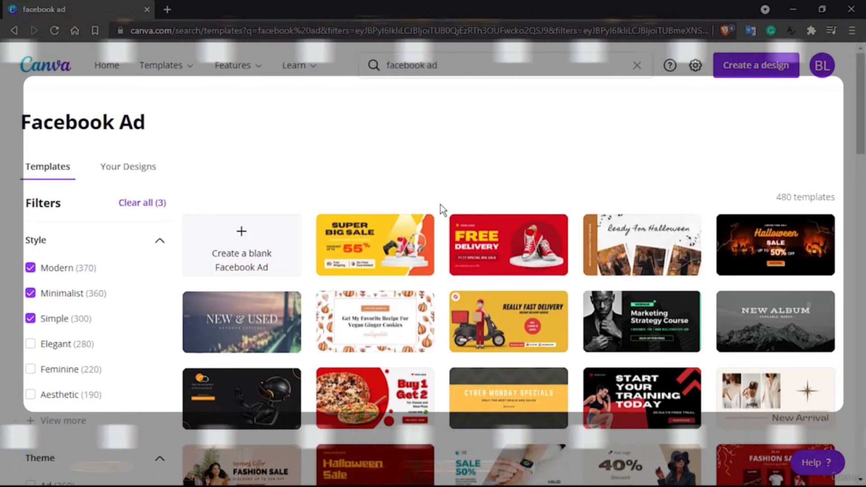
scroll(207, 337, down, 3)
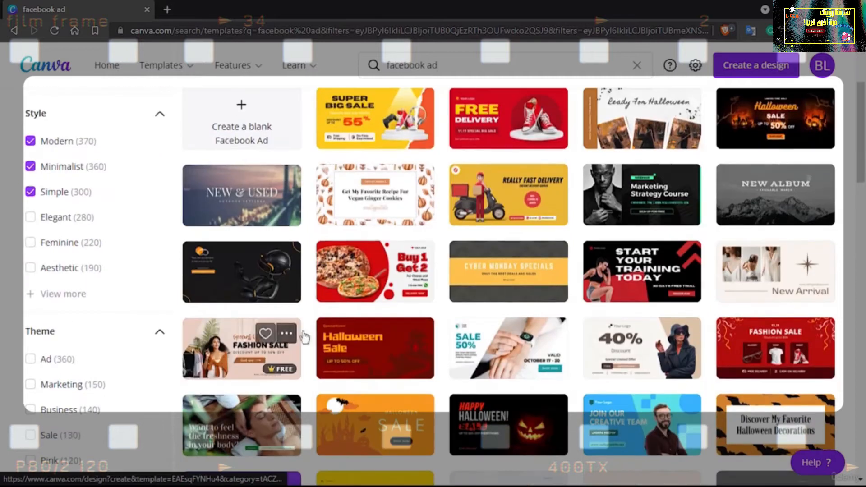
scroll(569, 335, down, 3)
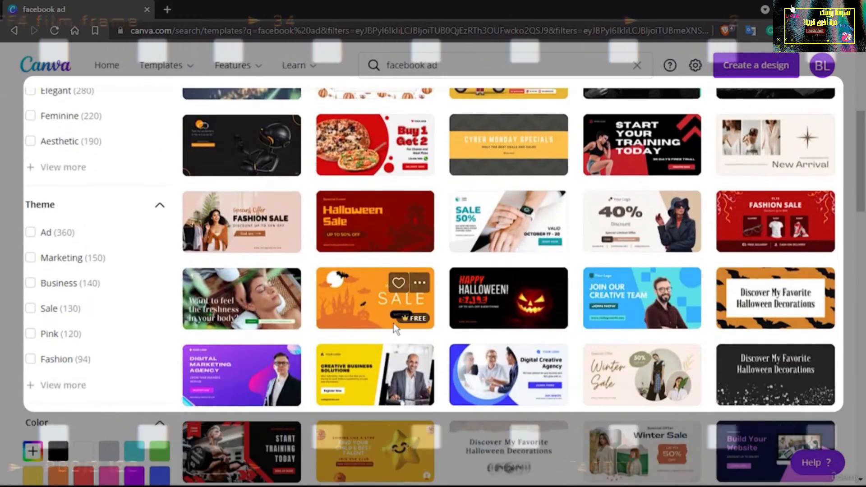
scroll(395, 329, down, 2)
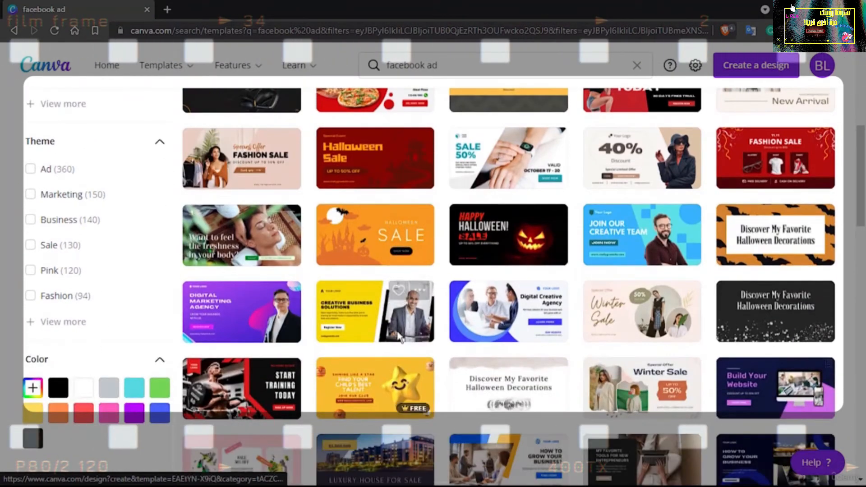
scroll(440, 430, down, 3)
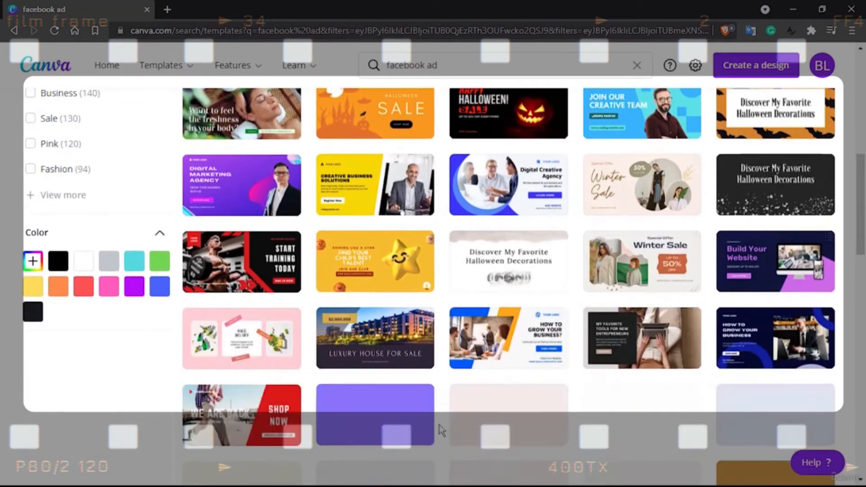
scroll(441, 430, down, 3)
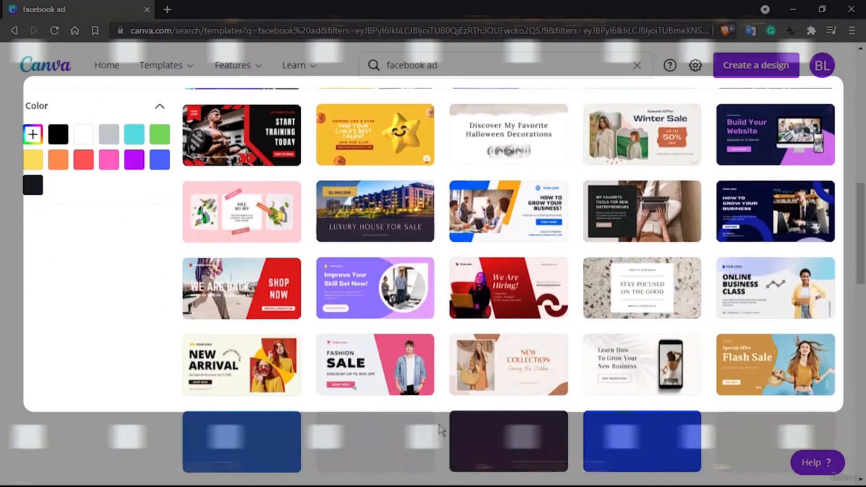
scroll(361, 373, up, 8)
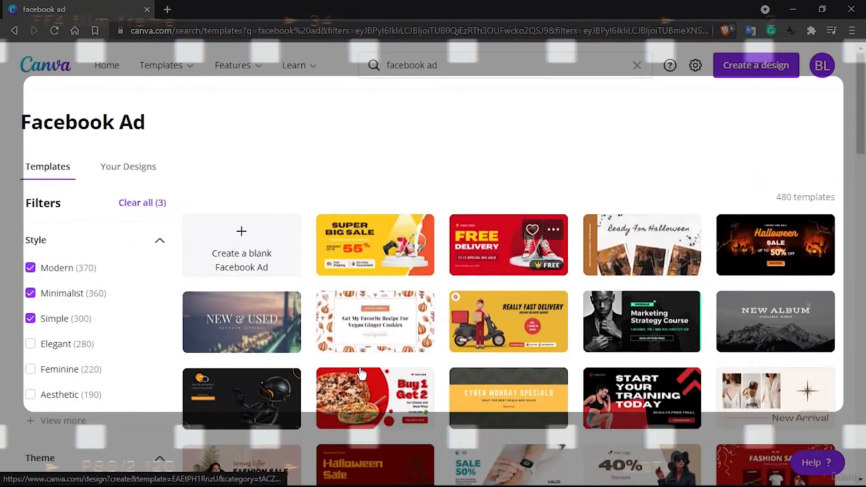
click(481, 254)
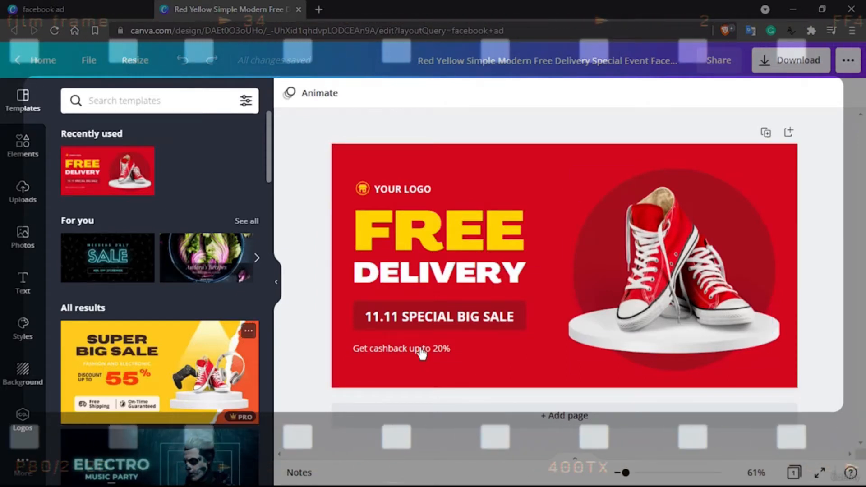
Delete the red sneakers image above the white podium in the ad
scroll(207, 269, down, 5)
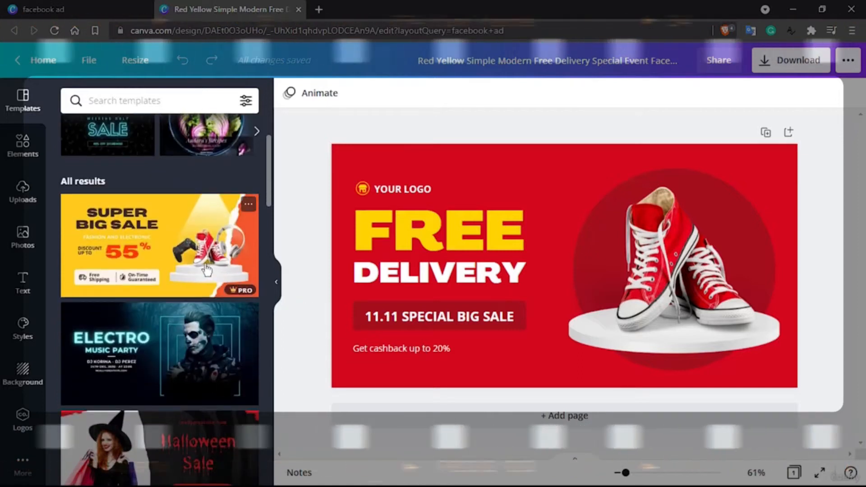
scroll(206, 269, down, 4)
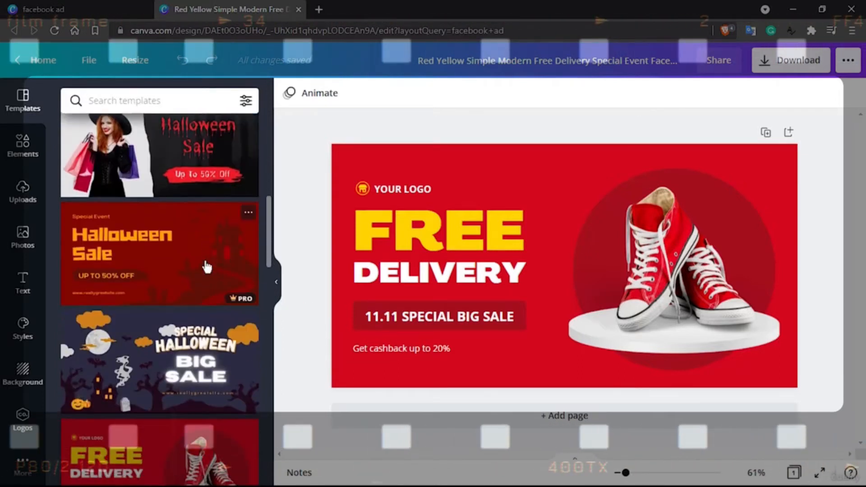
scroll(207, 263, up, 8)
scroll(207, 263, up, 2)
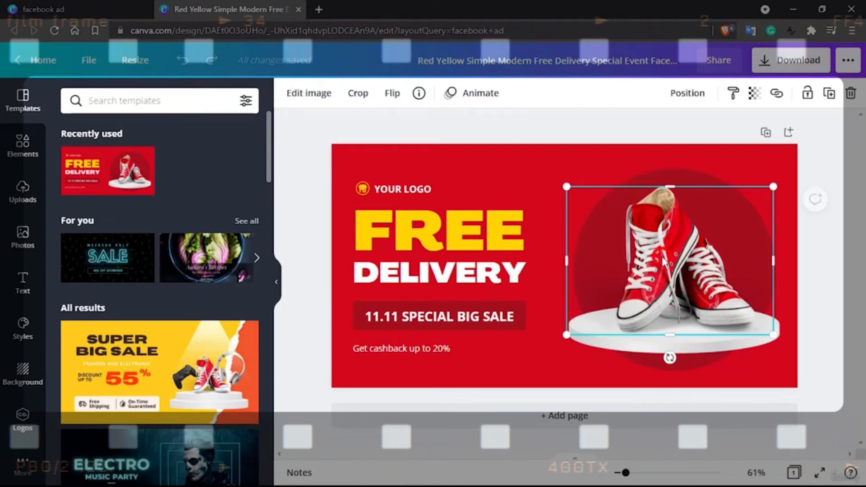
key(Delete)
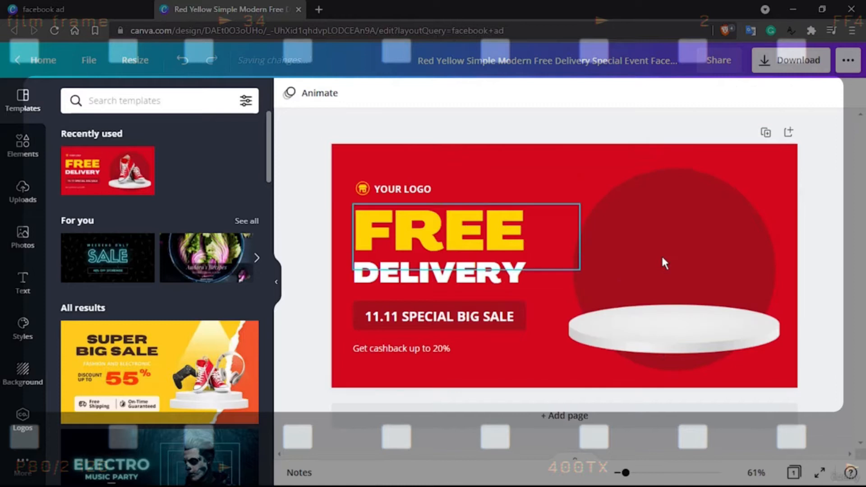
Search the design elements for "guitar"
click(130, 102)
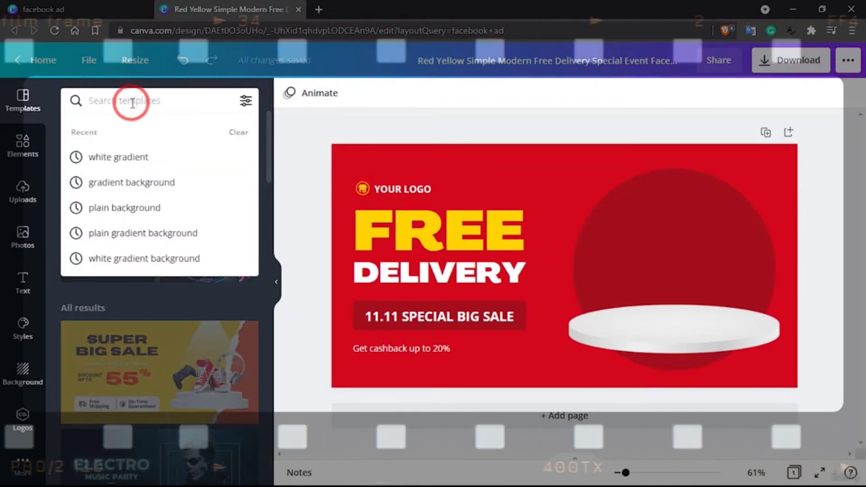
click(23, 149)
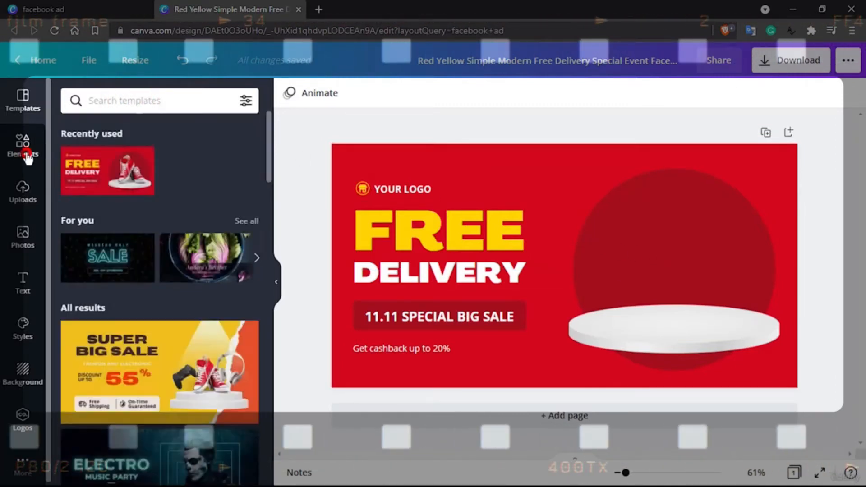
click(106, 102)
text(guitar)
key(Return)
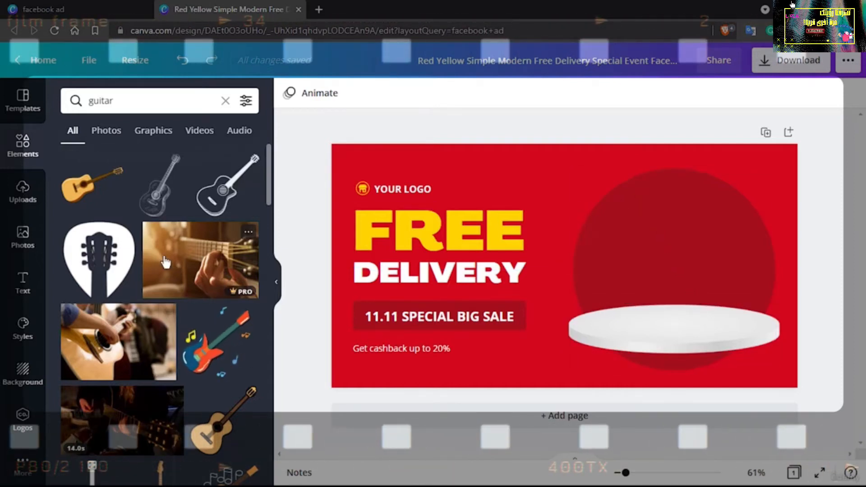
Look through the guitar photos, graphics and videos for a suitable product image for the ad
scroll(165, 262, down, 5)
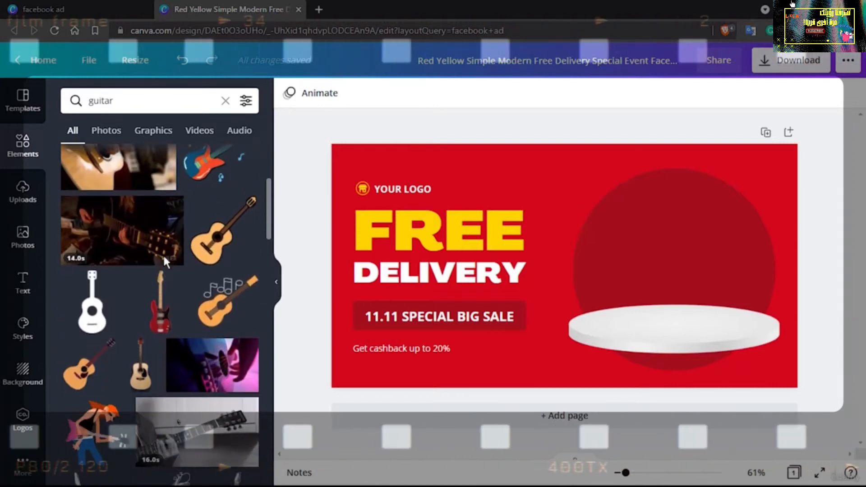
scroll(165, 259, up, 3)
scroll(165, 261, down, 3)
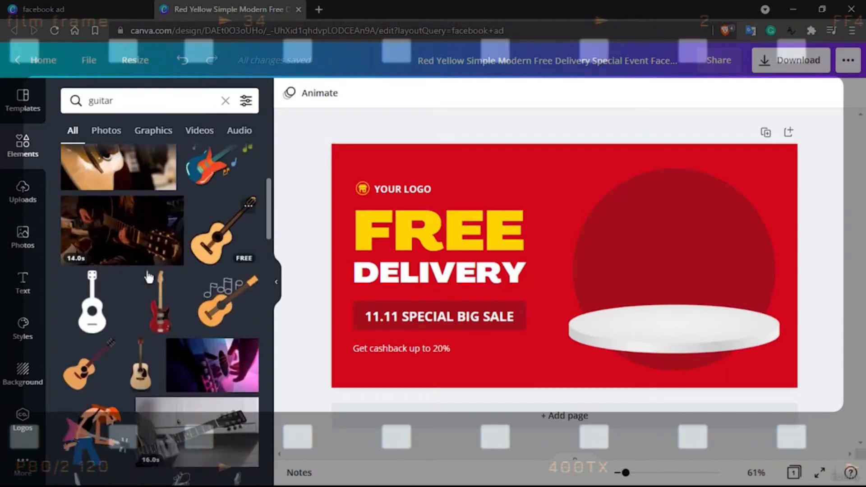
scroll(101, 314, up, 2)
scroll(101, 311, down, 10)
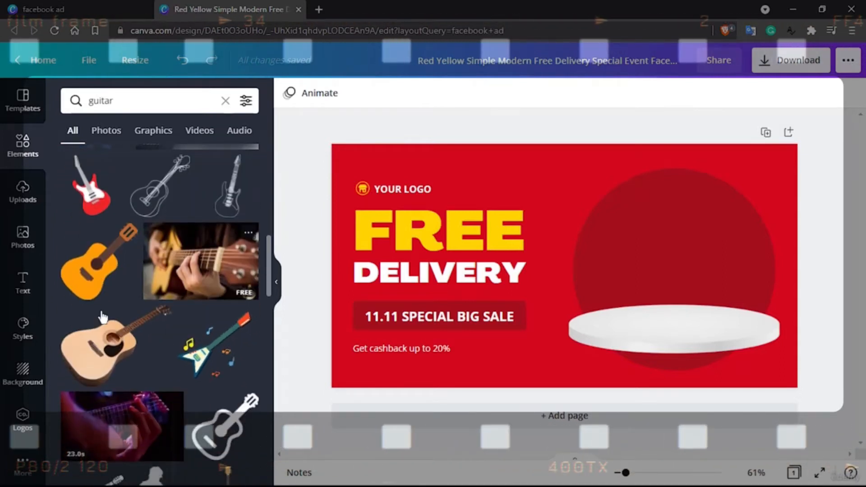
scroll(103, 317, down, 5)
scroll(103, 317, down, 3)
scroll(103, 317, down, 5)
scroll(103, 317, down, 1)
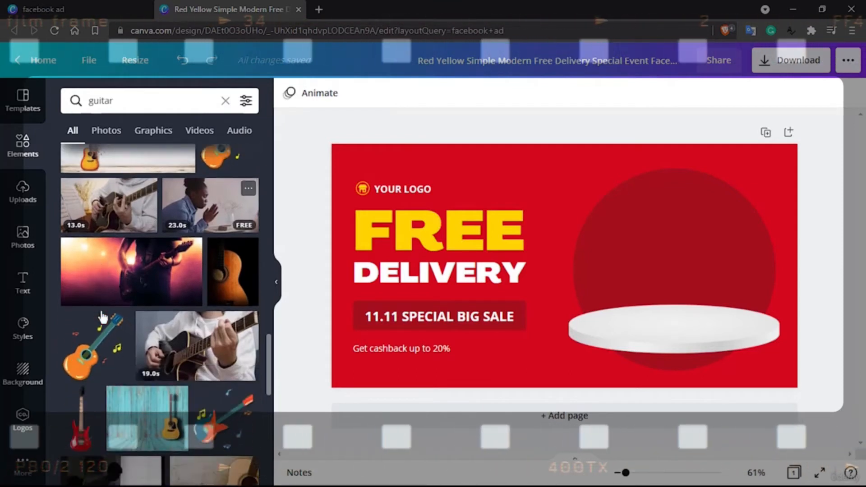
scroll(103, 317, down, 3)
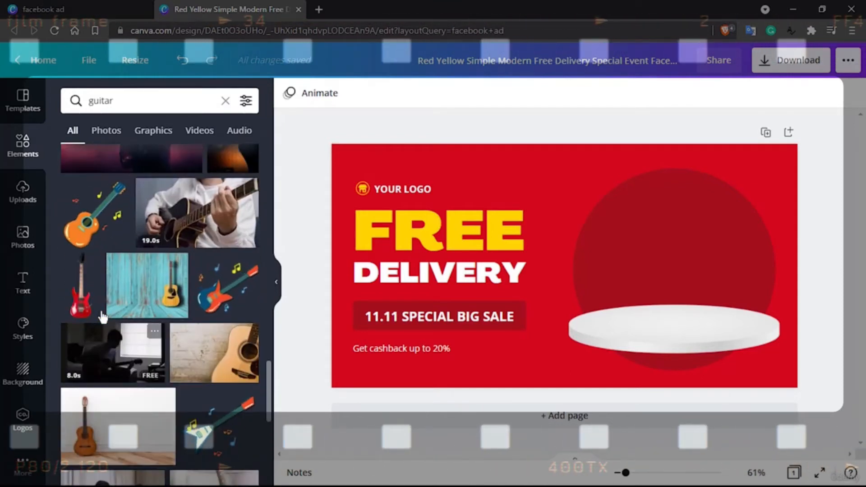
scroll(102, 322, down, 5)
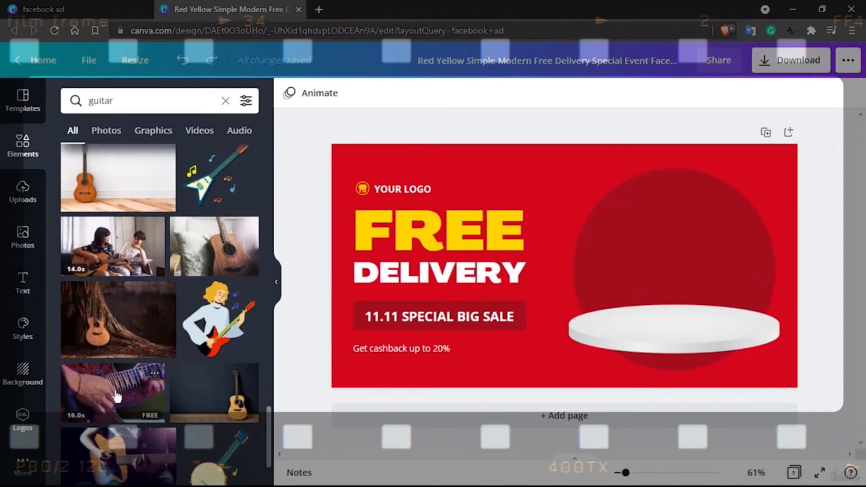
scroll(116, 396, down, 10)
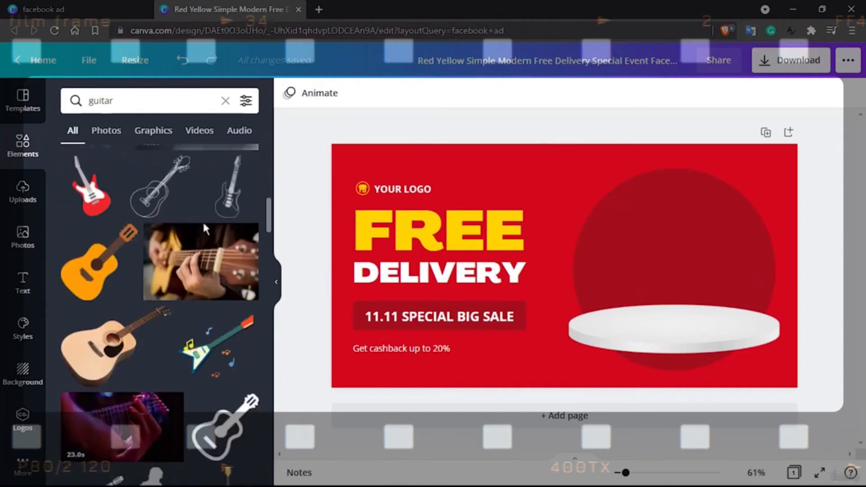
Search Google for "pngtree" in a new browser tab and open a further blank tab beside it
click(318, 10)
text(p)
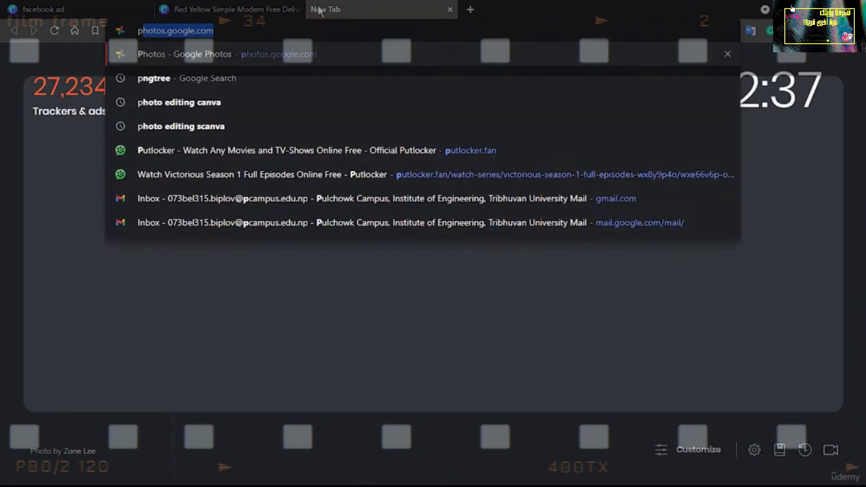
text(ngtree)
key(Return)
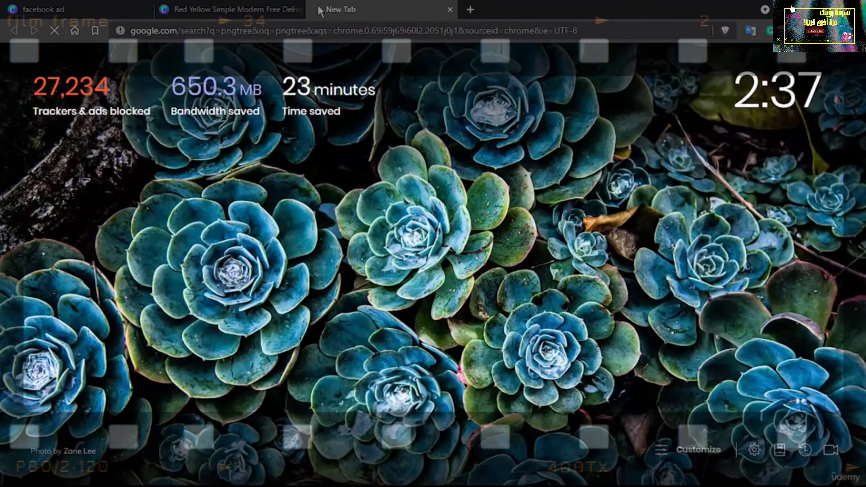
click(469, 10)
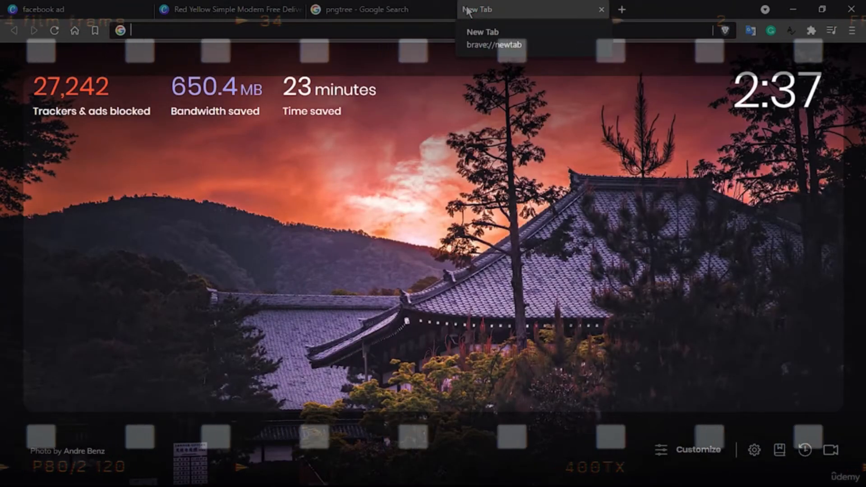
click(352, 10)
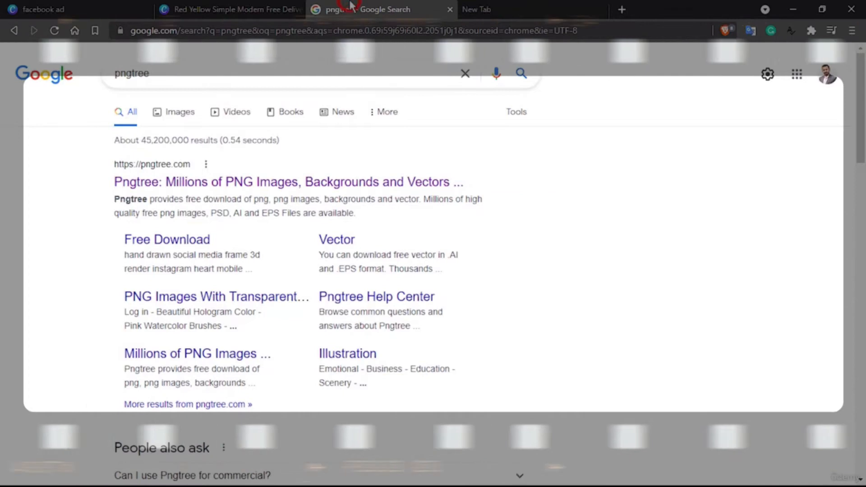
Open the Pngtree website from the search results in a new tab, and open the Freepik website in the current tab
right_click(258, 193)
click(272, 199)
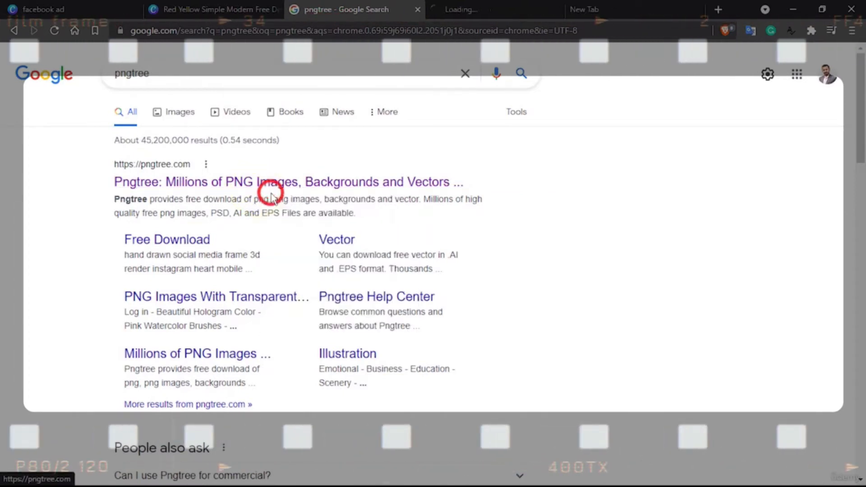
click(383, 77)
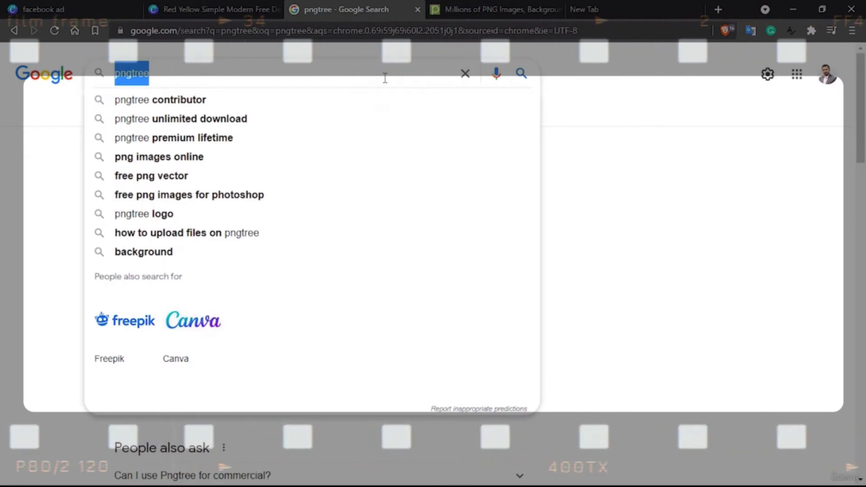
click(123, 321)
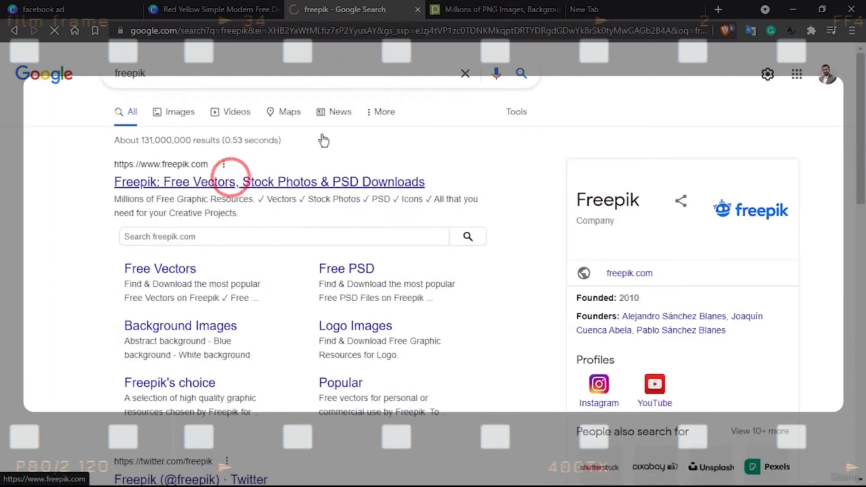
Search Google for "guitar with transparent background" in the blank tab
click(608, 6)
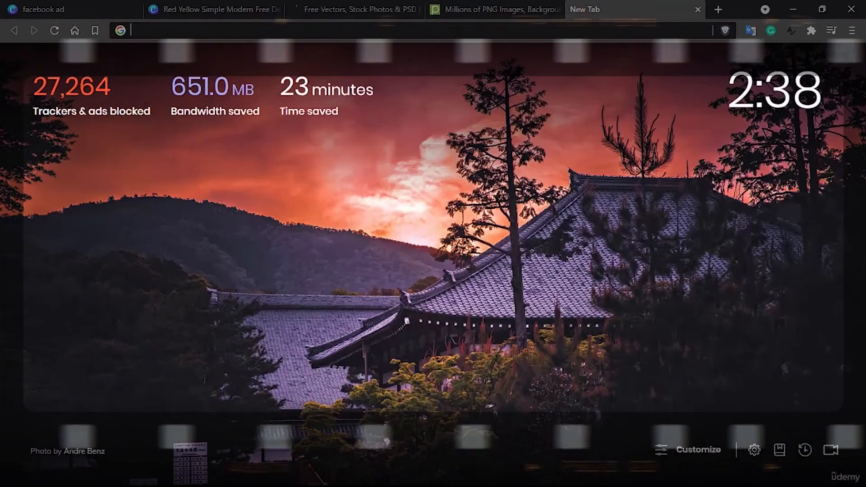
text(guitar with)
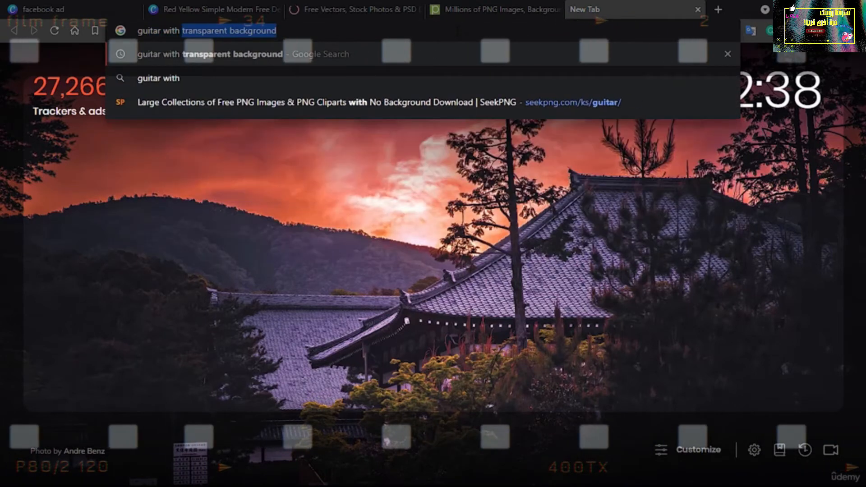
key(Return)
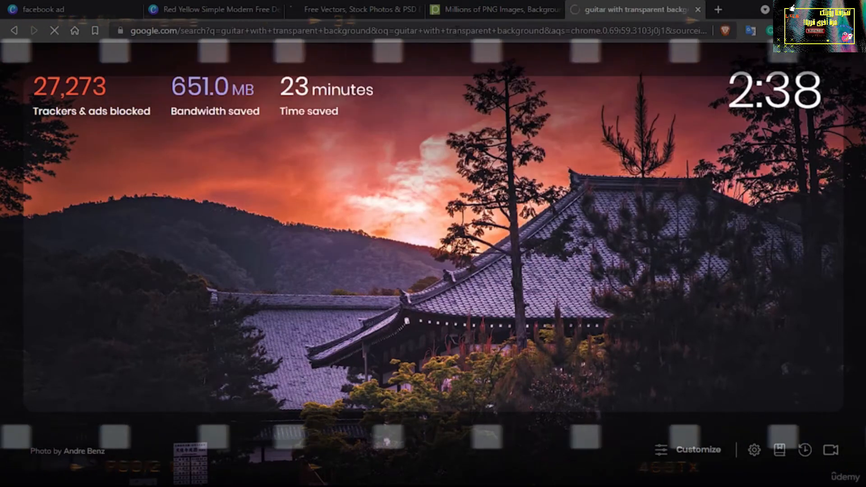
Open the StickPNG guitar result in a new tab and the FreeIconsPNG guitar pictures result in the current tab
scroll(266, 331, down, 4)
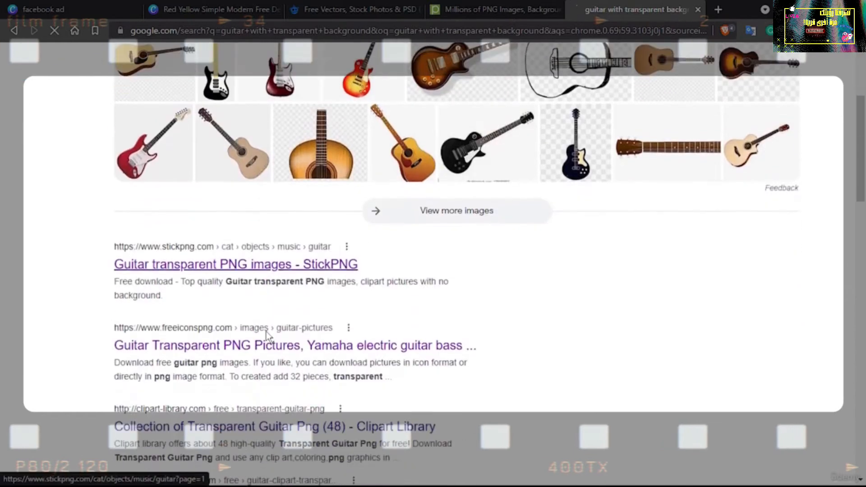
right_click(223, 259)
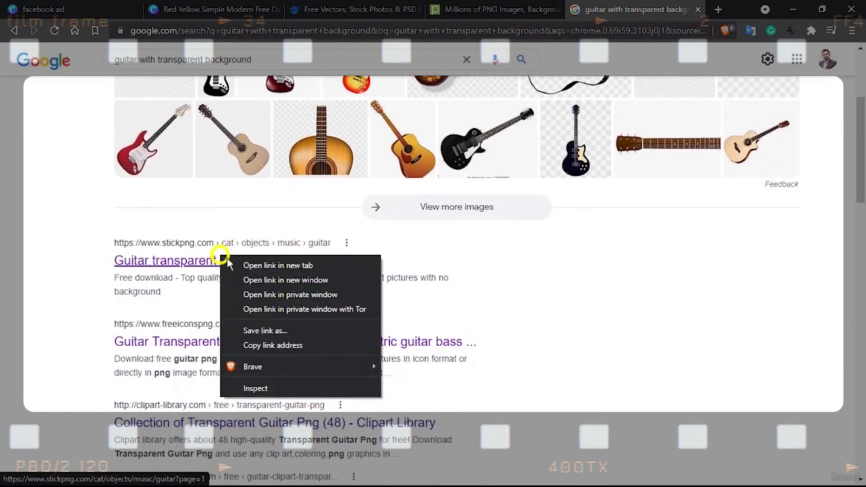
click(245, 267)
click(244, 343)
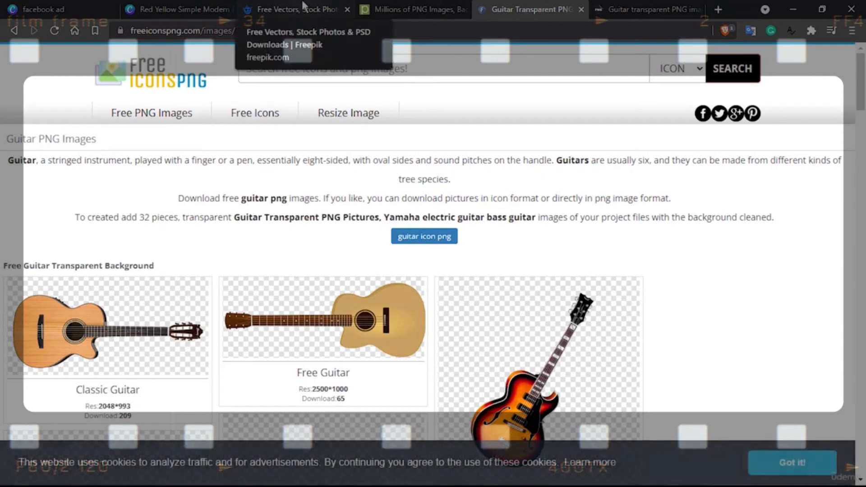
Dismiss the Google sign-in prompt on Freepik and search its resources for "guitar"
click(271, 6)
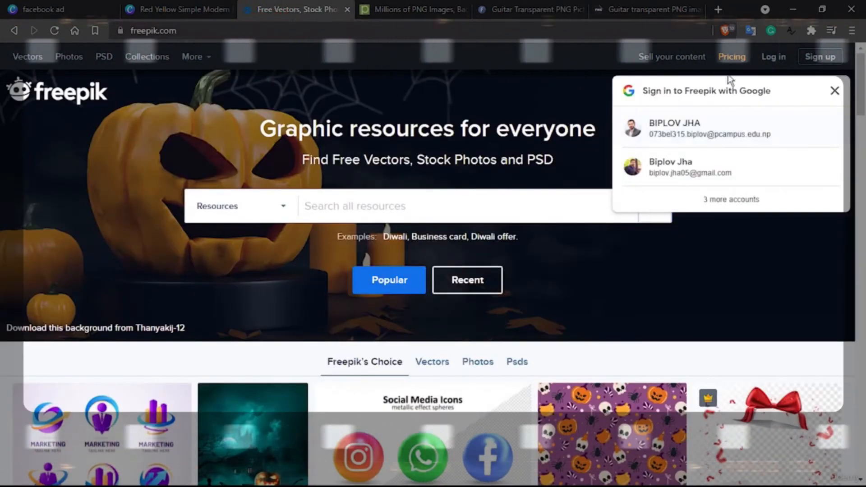
click(832, 91)
scroll(827, 88, down, 3)
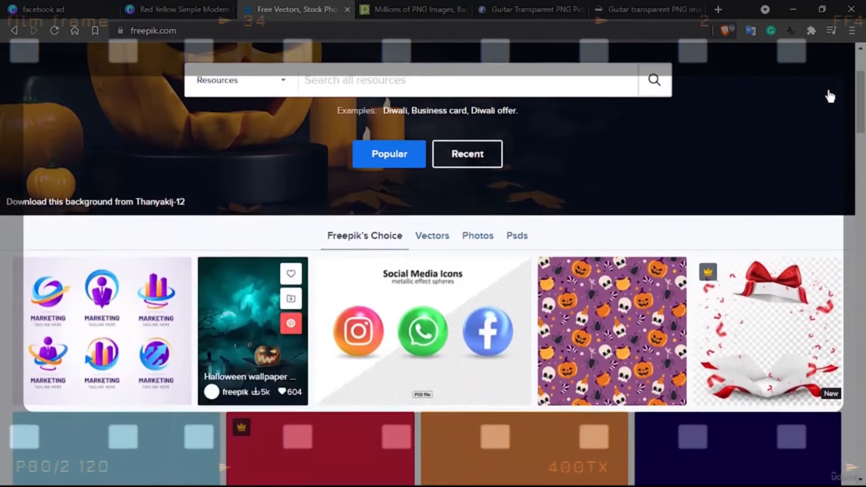
scroll(774, 99, up, 3)
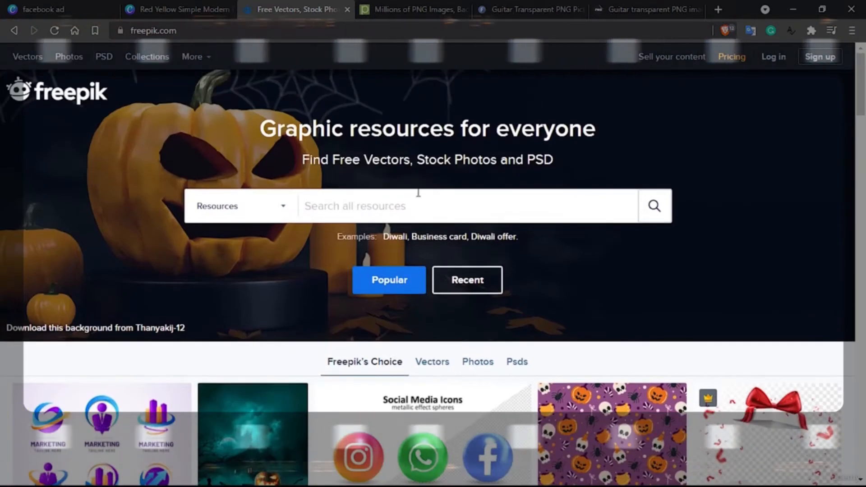
click(350, 208)
text(guitar)
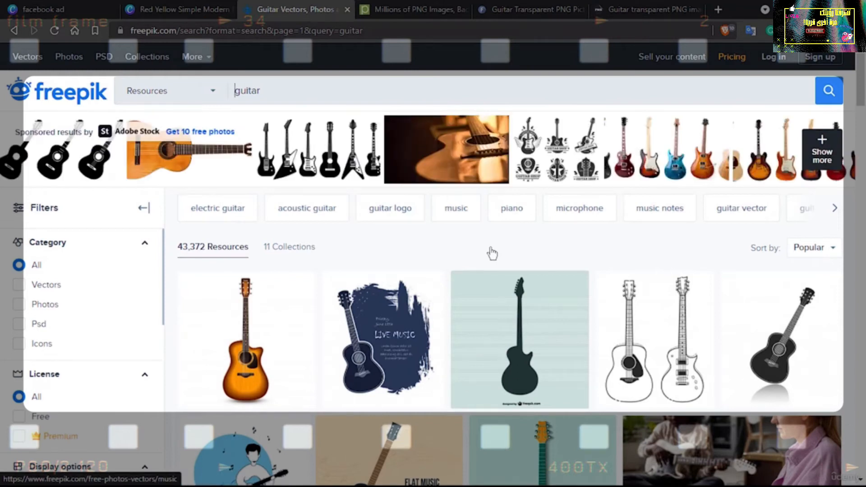
scroll(492, 254, down, 2)
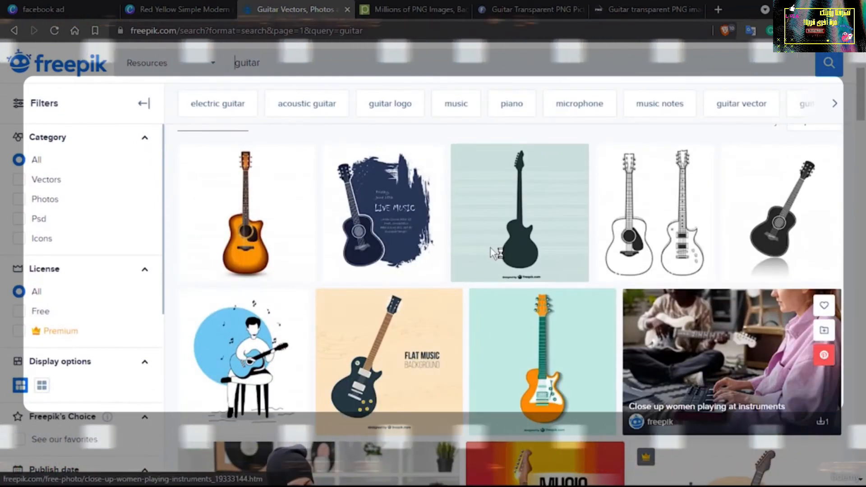
scroll(490, 248, up, 2)
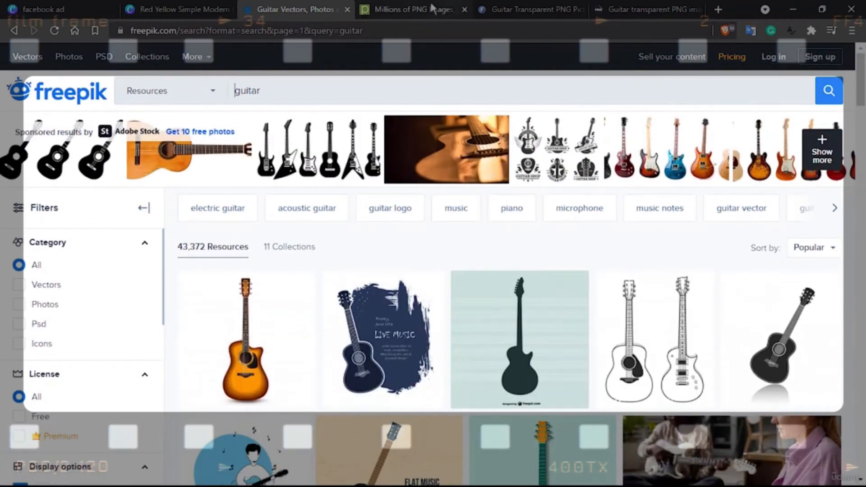
Search Pngtree's PNG images for "guitar" and look over the results
click(432, 8)
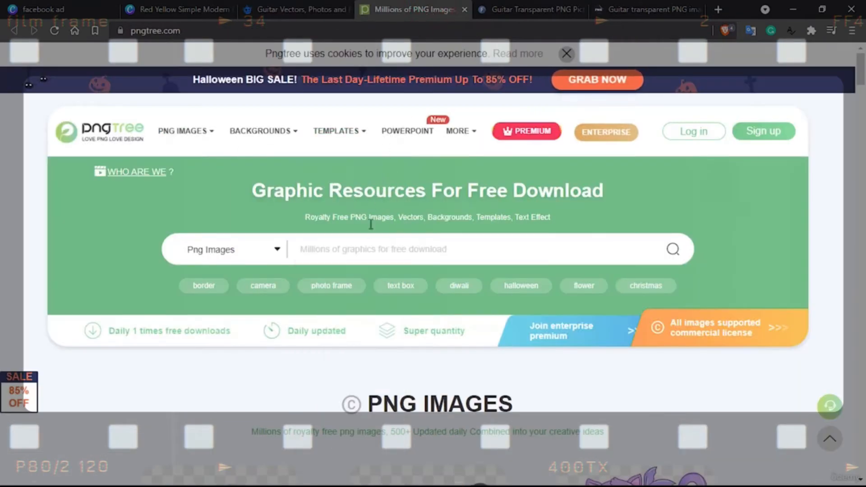
click(360, 249)
text(gu)
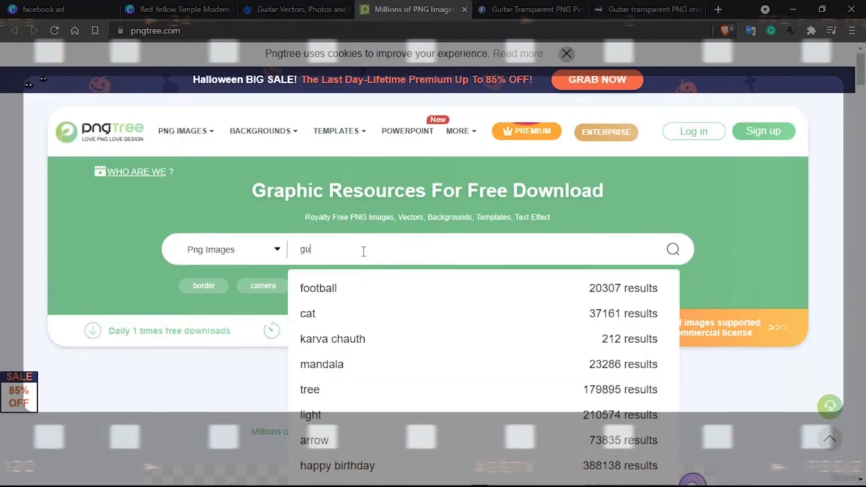
text(itar)
key(Return)
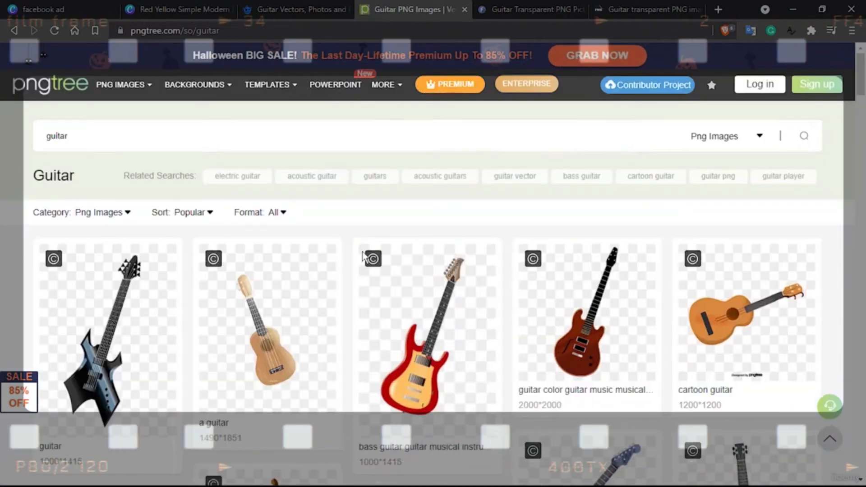
mouse_move(364, 257)
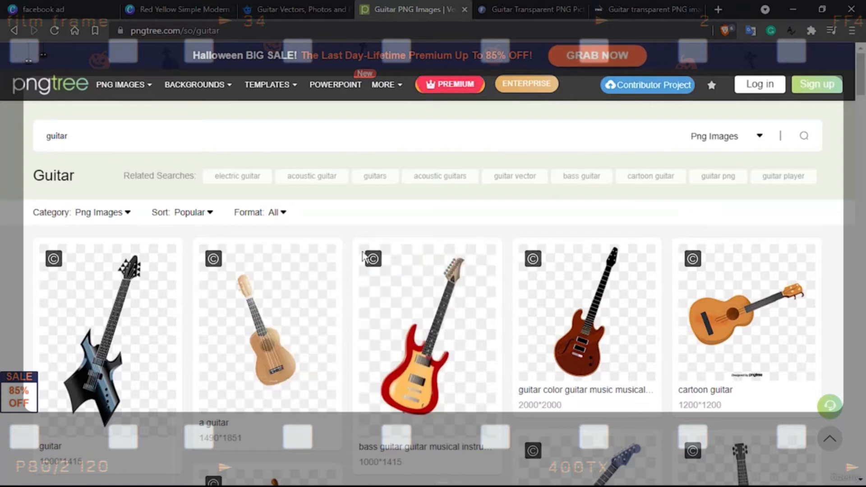
scroll(364, 257, down, 4)
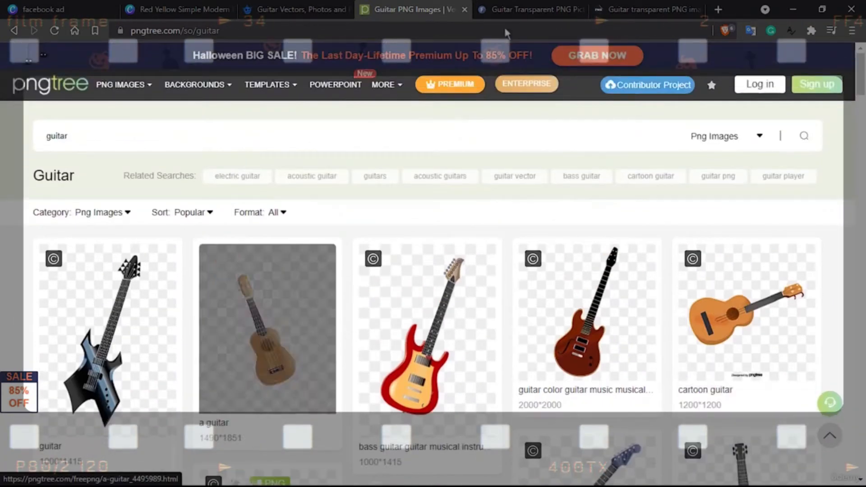
scroll(271, 325, up, 5)
Look through the transparent guitar images on FreeIconsPNG and StickPNG for one that suits the ad
click(525, 9)
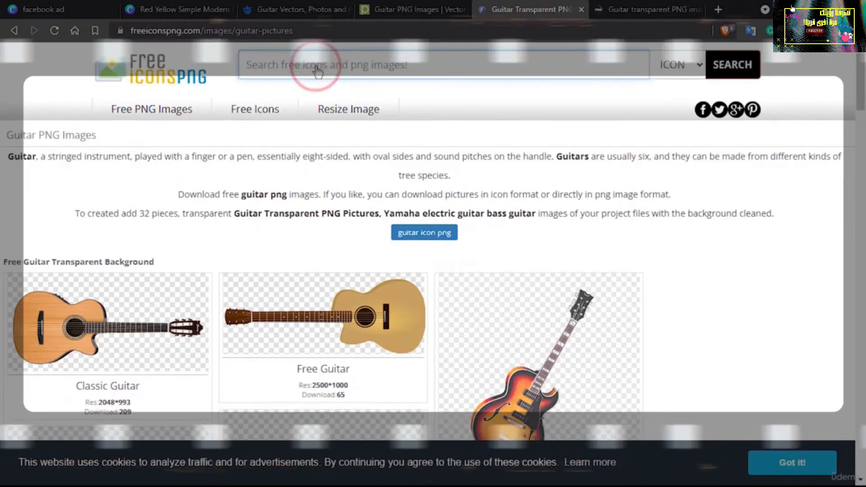
scroll(315, 68, down, 4)
click(617, 6)
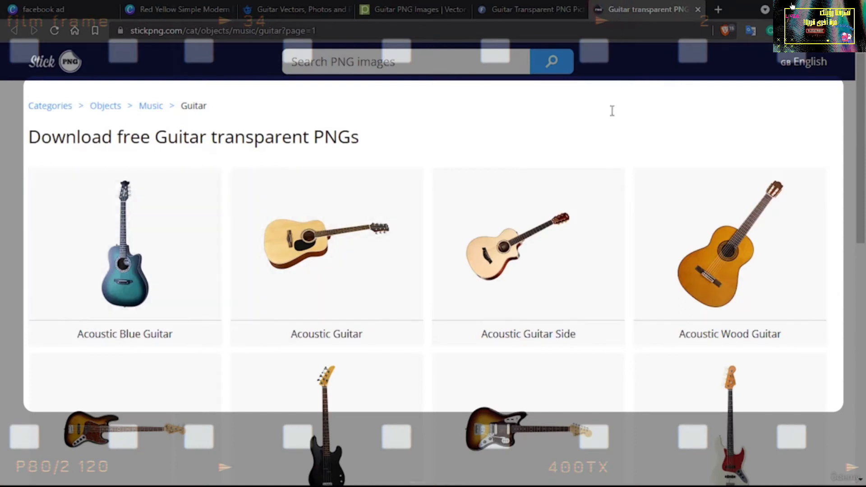
scroll(603, 298, down, 4)
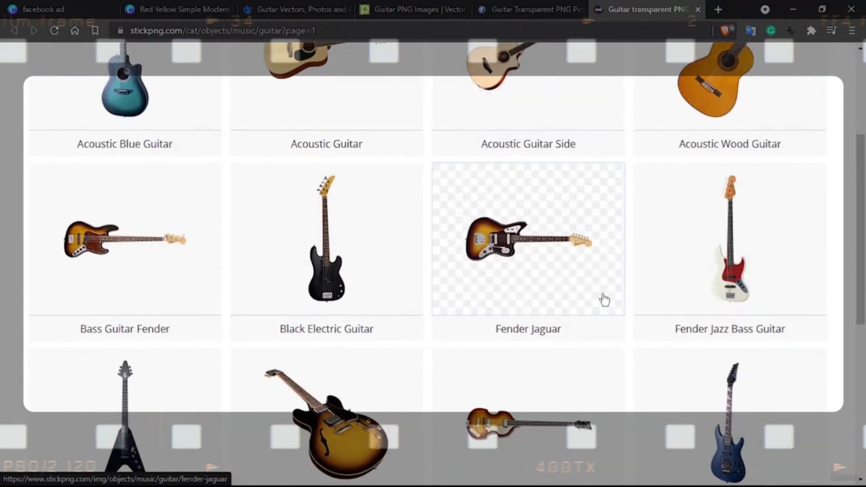
scroll(604, 298, up, 1)
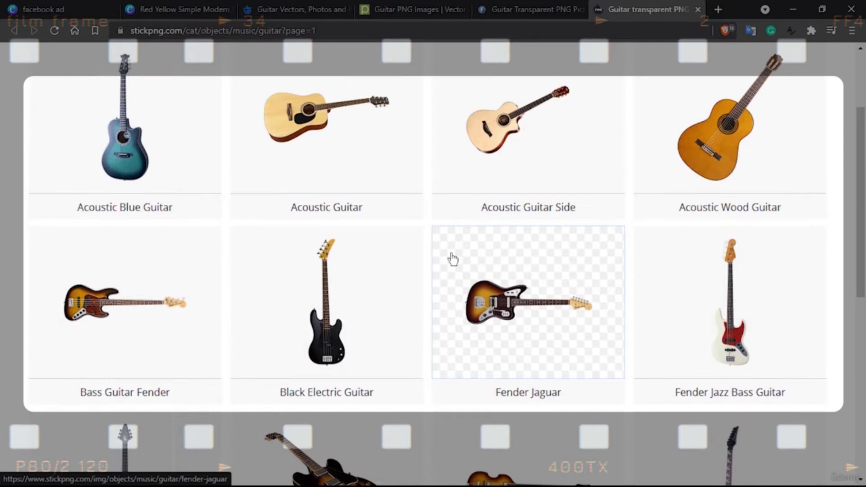
scroll(451, 257, down, 2)
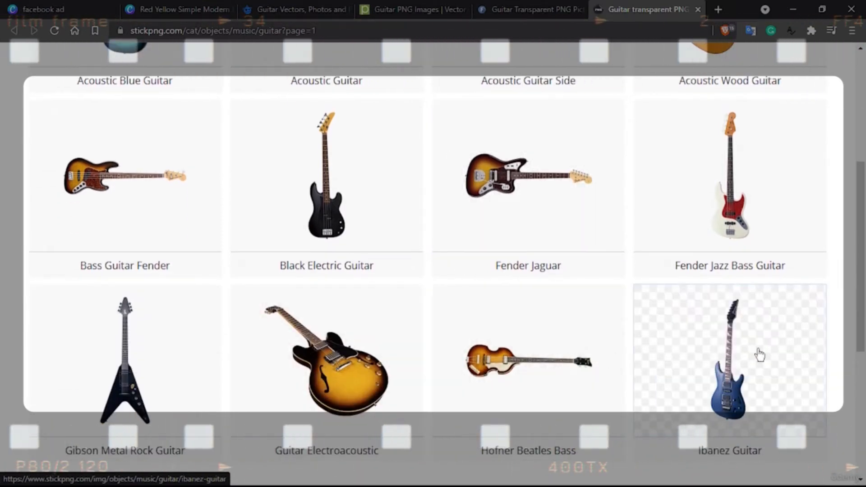
scroll(709, 375, up, 3)
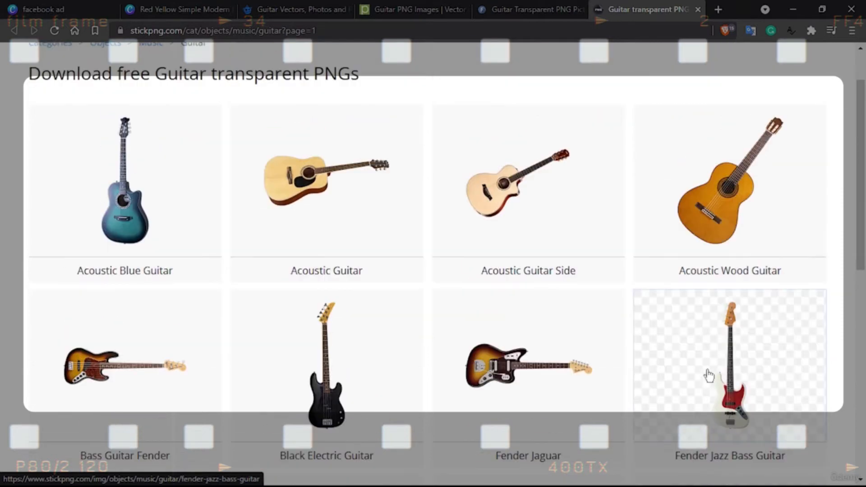
scroll(708, 373, down, 5)
scroll(707, 371, up, 4)
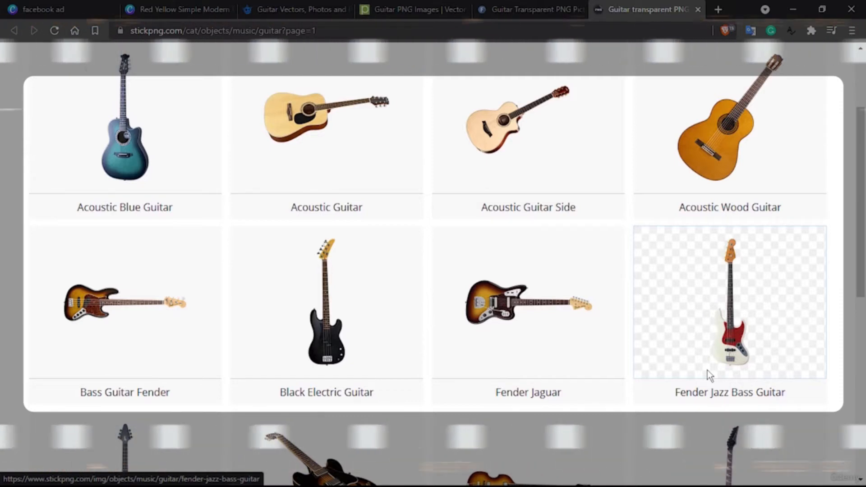
scroll(707, 371, up, 2)
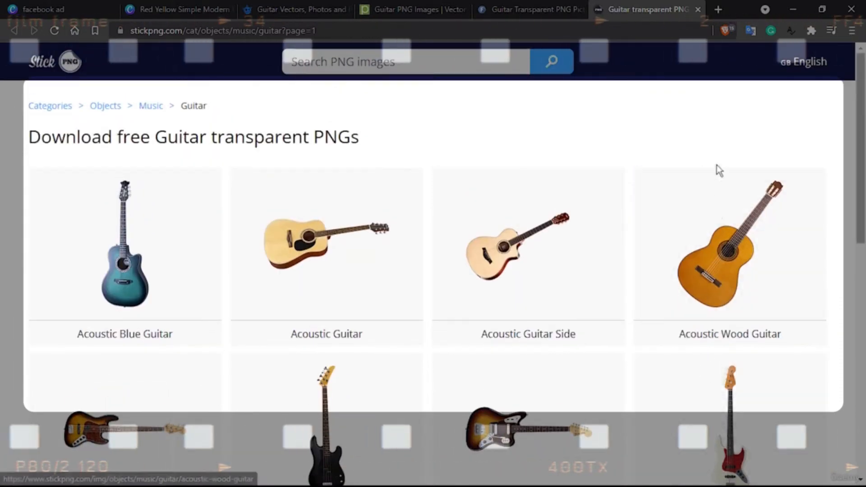
scroll(450, 239, down, 2)
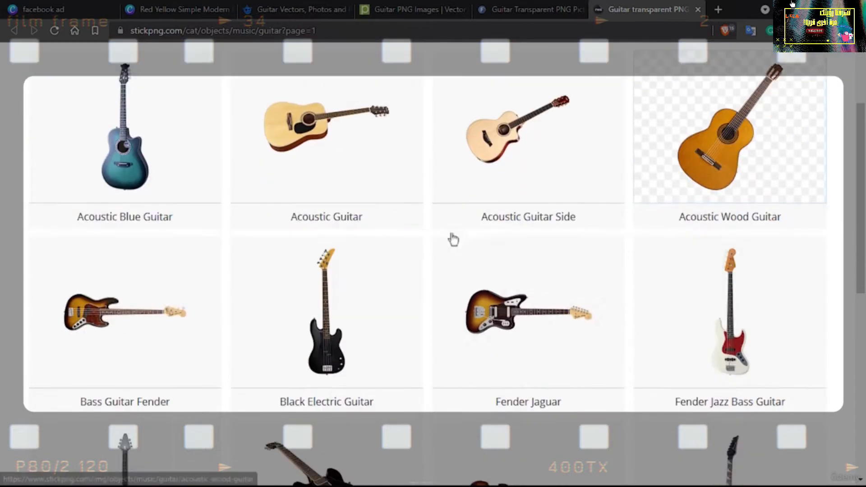
scroll(378, 260, up, 2)
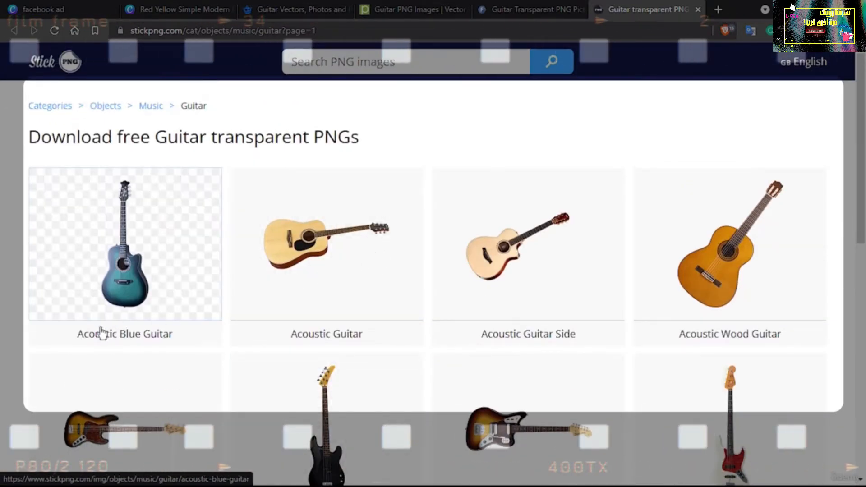
Open the Acoustic Blue Guitar image on StickPNG and start its download
drag(76, 336, 180, 341)
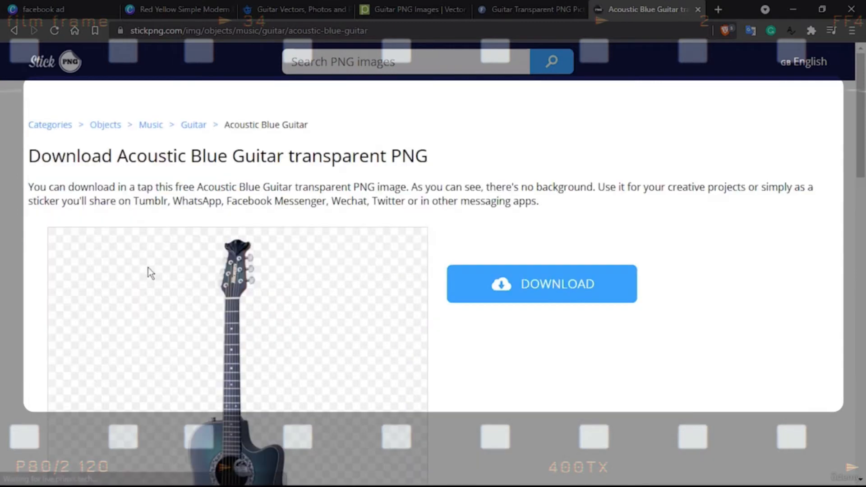
scroll(471, 336, down, 3)
scroll(469, 332, up, 1)
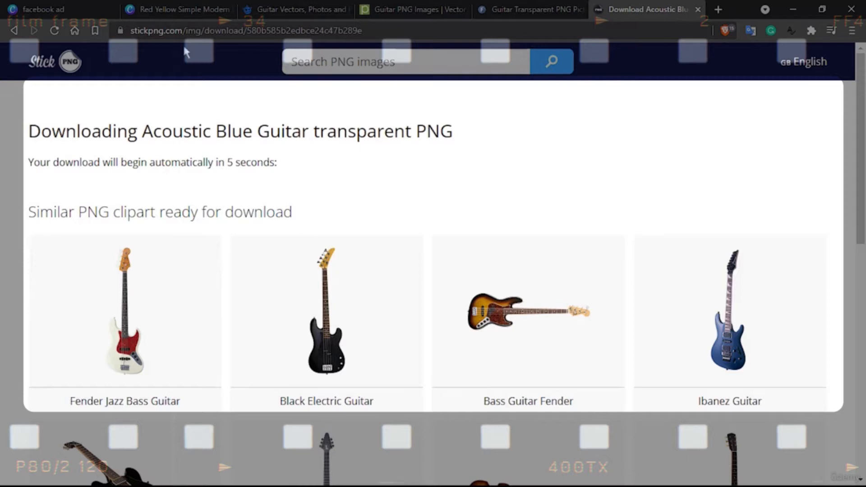
Save the Acoustic Blue Guitar download as guitar.png in the Downloads folder, replacing the existing file
click(168, 8)
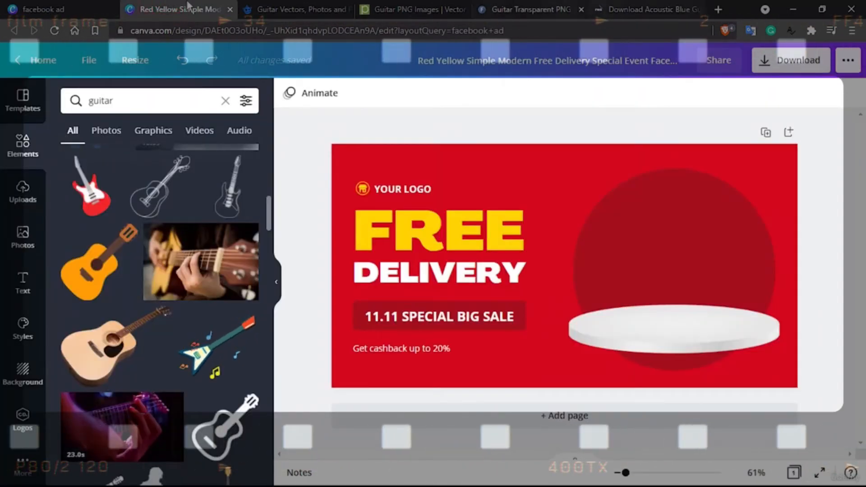
click(274, 9)
click(620, 8)
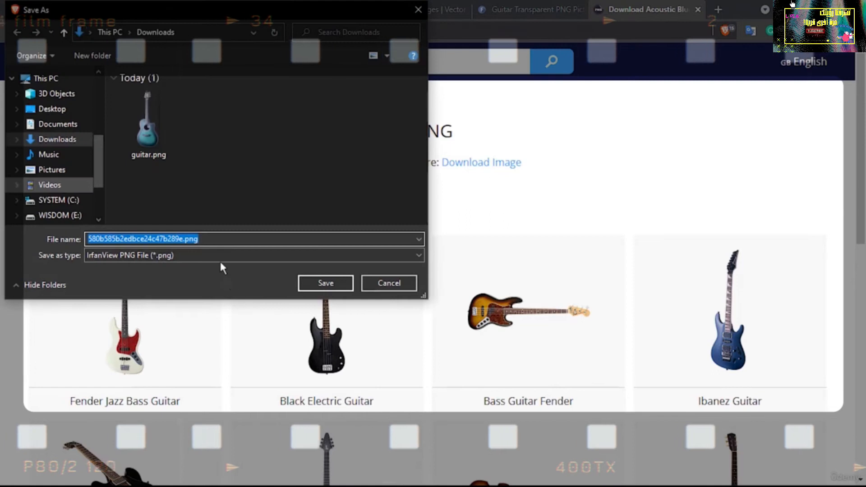
click(152, 139)
click(316, 282)
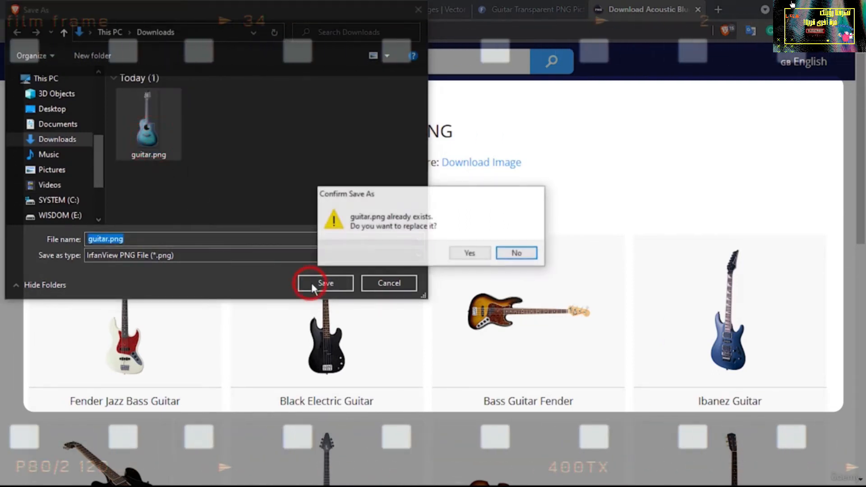
click(464, 254)
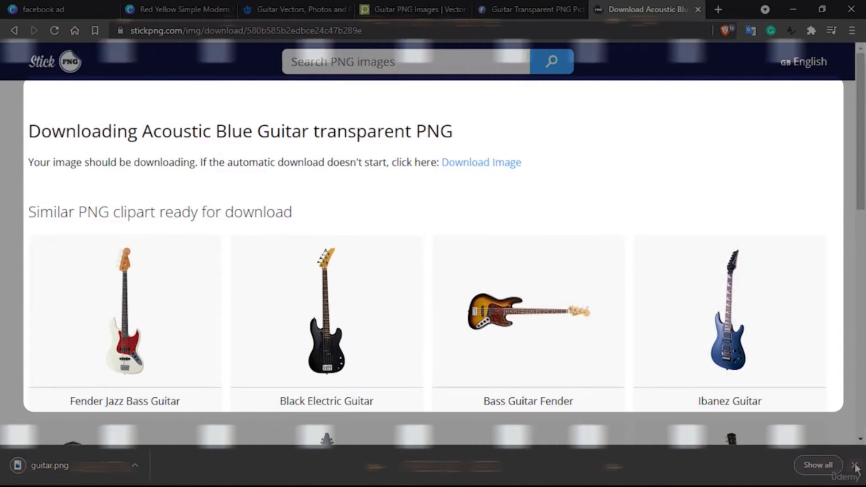
Return to the Canva ad design and upload guitar.png to its image uploads
click(175, 6)
click(14, 207)
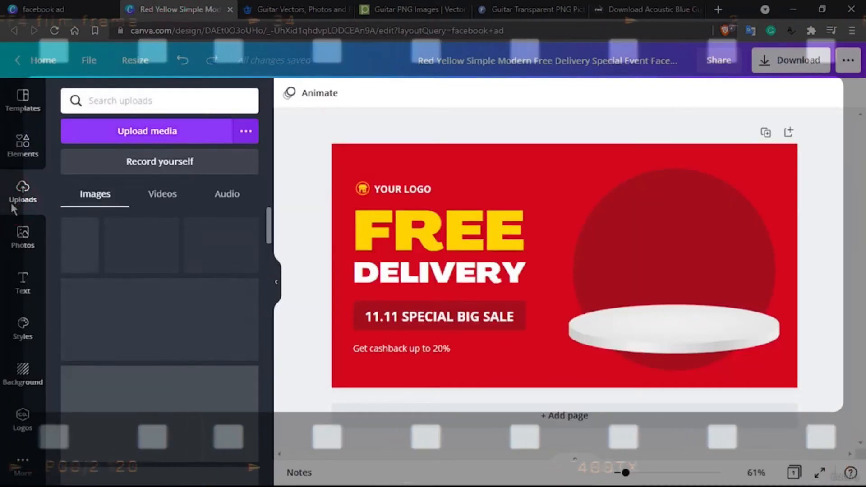
click(143, 135)
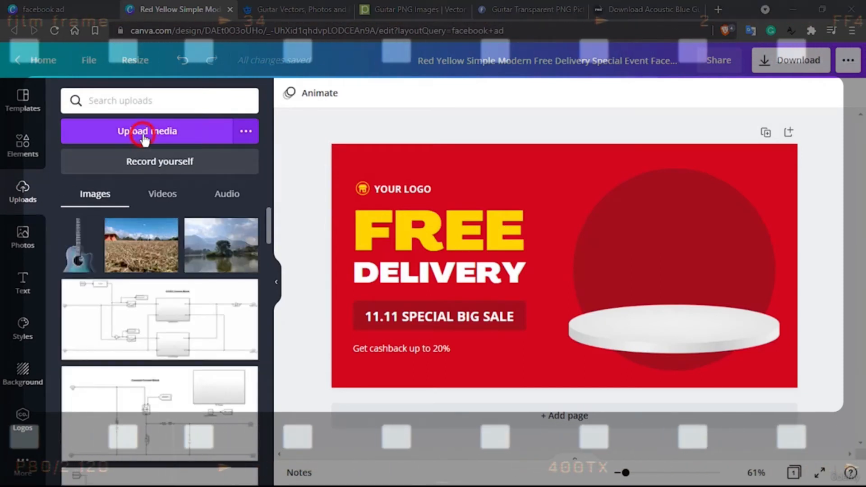
double_click(140, 110)
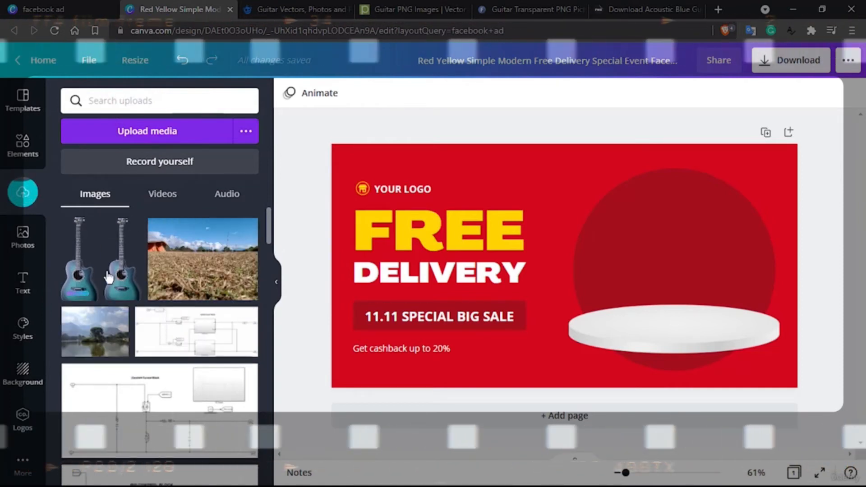
Add the uploaded guitar to the ad, resize it to about 162 by 434, and stand it on the white podium
click(76, 260)
drag(529, 226, 655, 210)
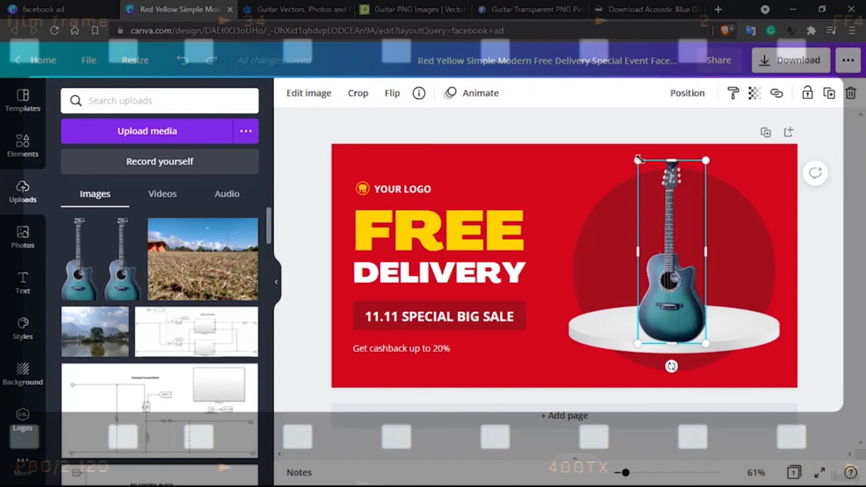
drag(638, 159, 643, 175)
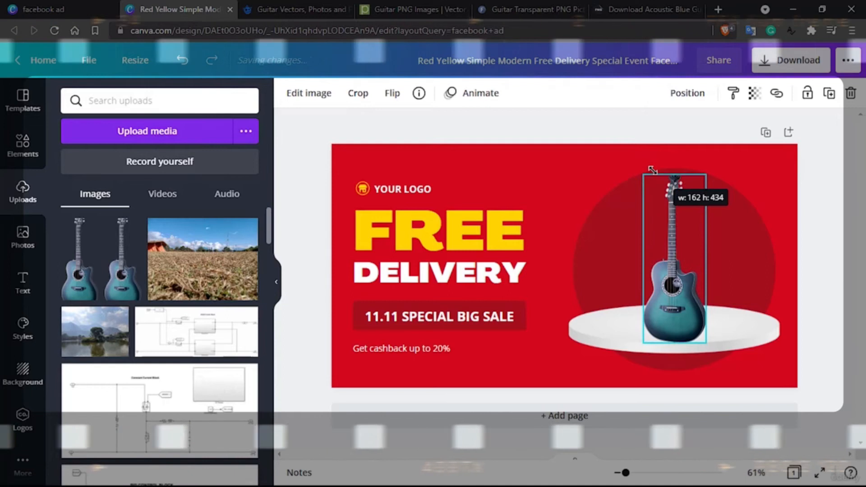
drag(681, 284, 677, 274)
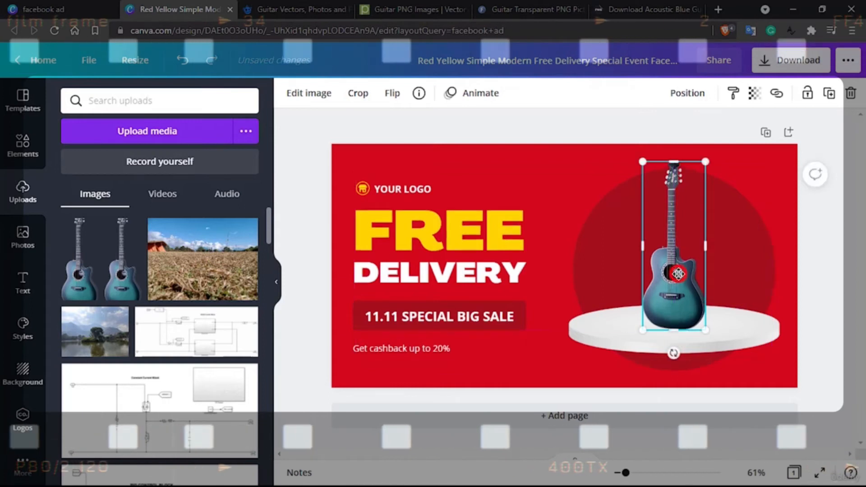
click(823, 244)
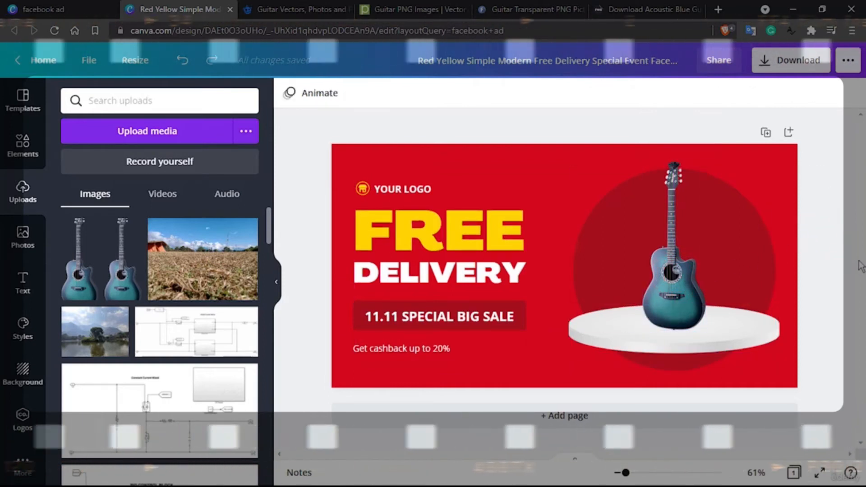
Replace the YOUR LOGO text with "GOLD STRING STUDIOS" on a single line at font size 16
double_click(399, 189)
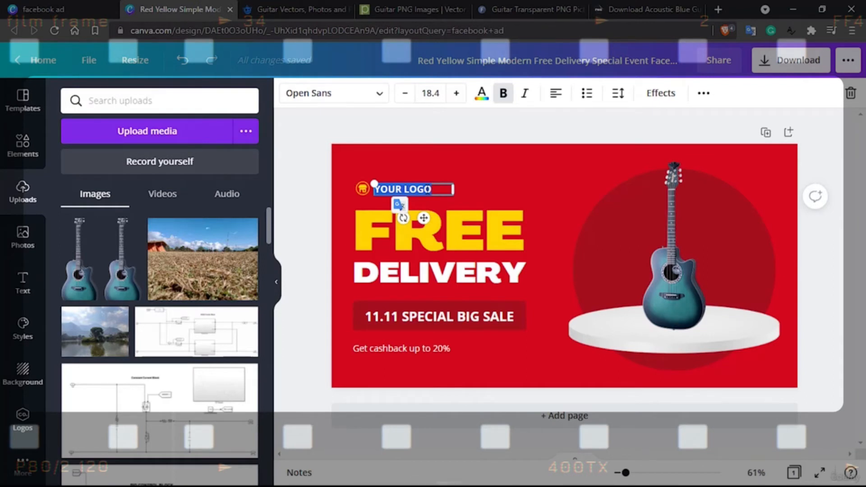
text(GOLD S)
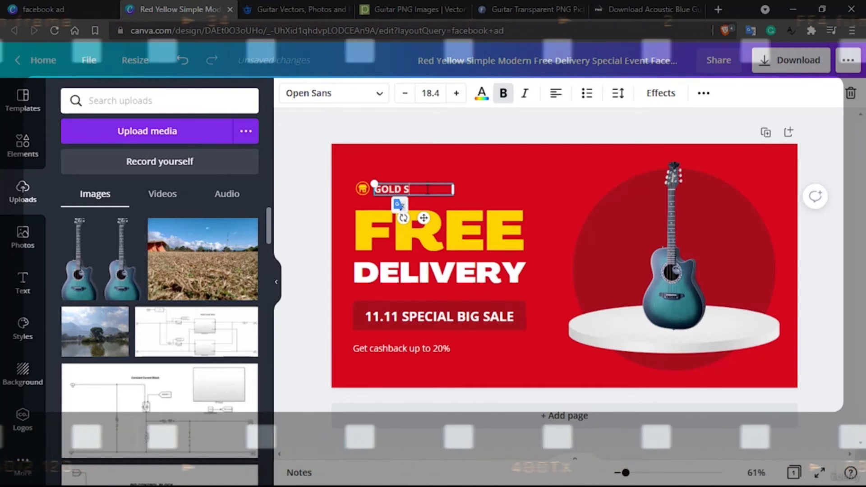
text(TRING STUDIOS)
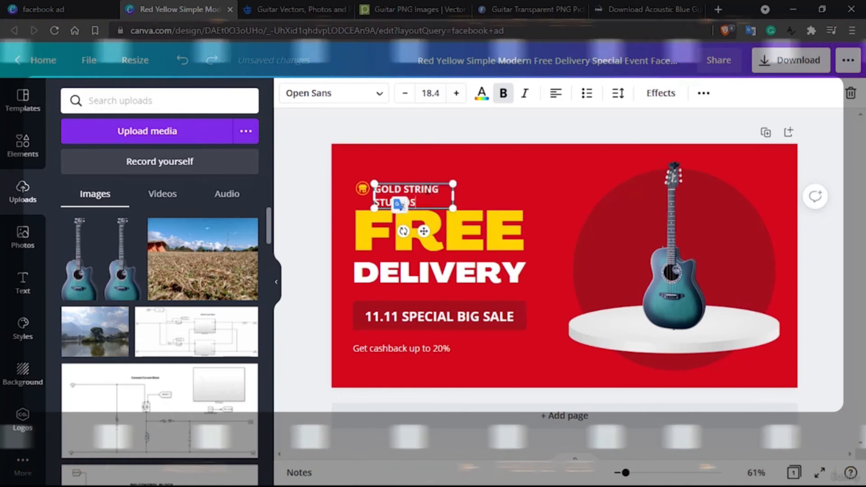
drag(455, 197, 480, 197)
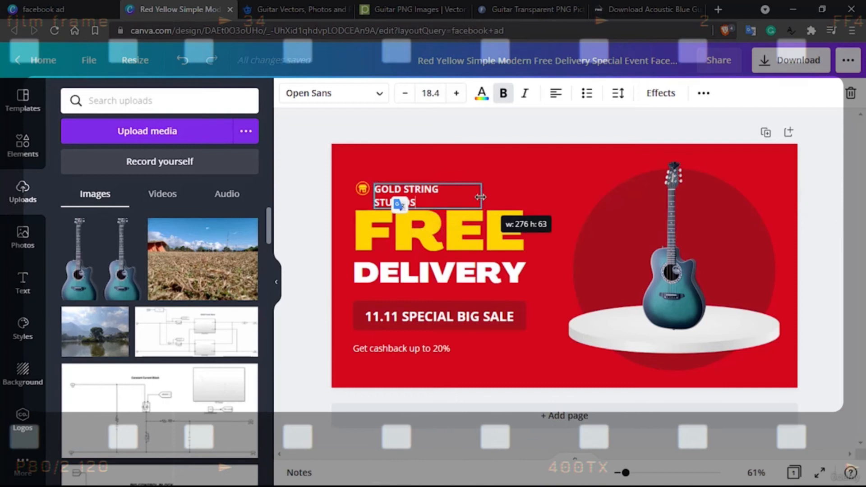
drag(487, 203, 487, 204)
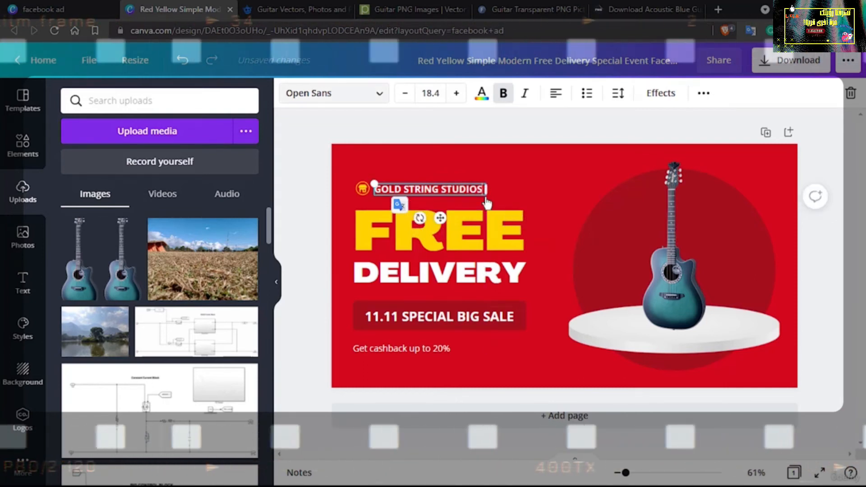
click(17, 95)
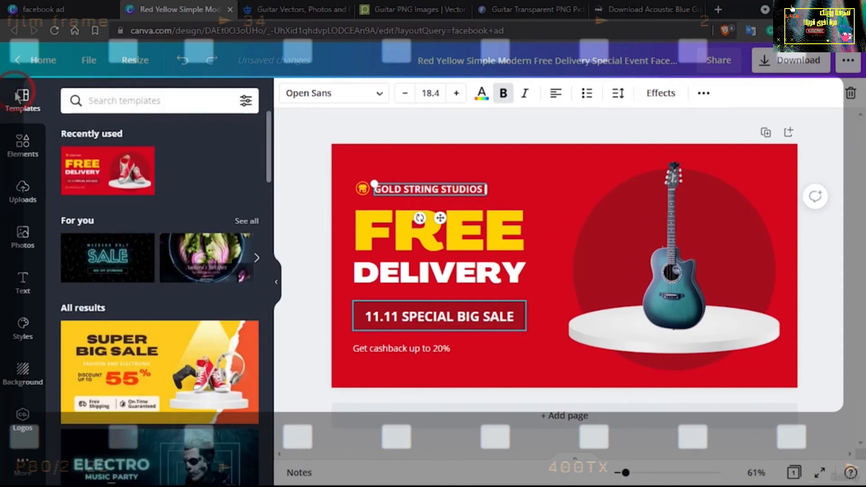
click(426, 93)
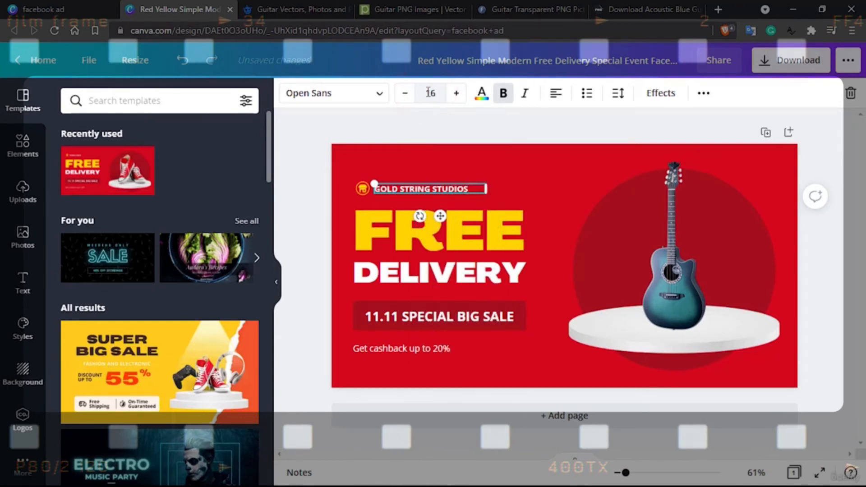
Replace the yellow FREE headline with "ACOUSTIC"
click(391, 229)
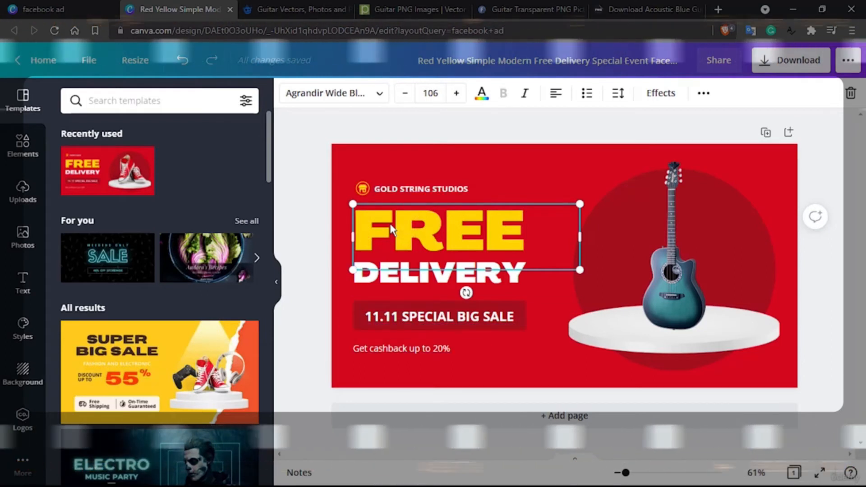
click(424, 246)
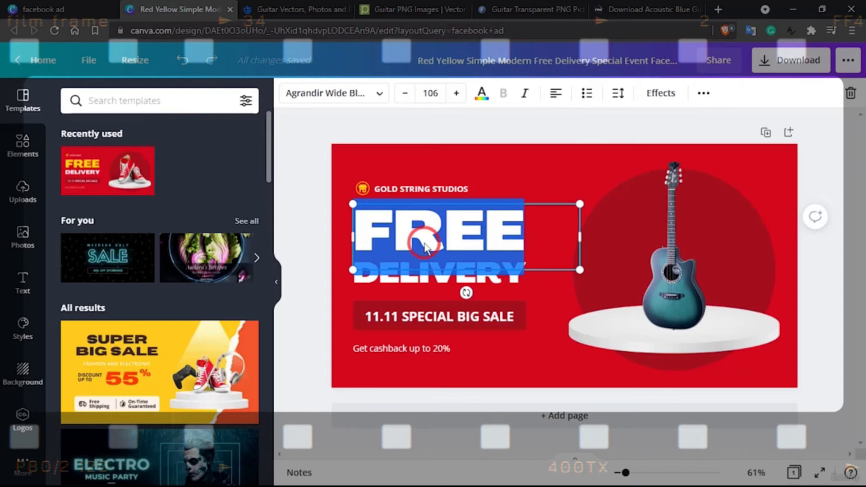
click(420, 220)
click(386, 280)
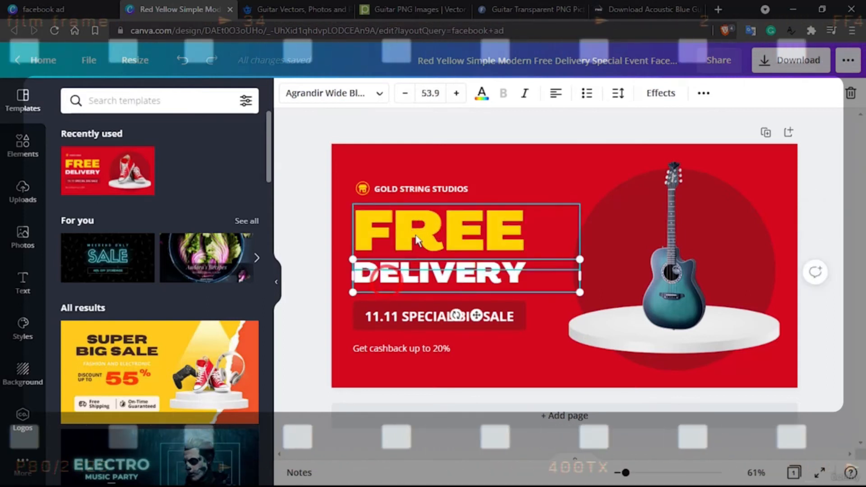
click(415, 239)
click(416, 234)
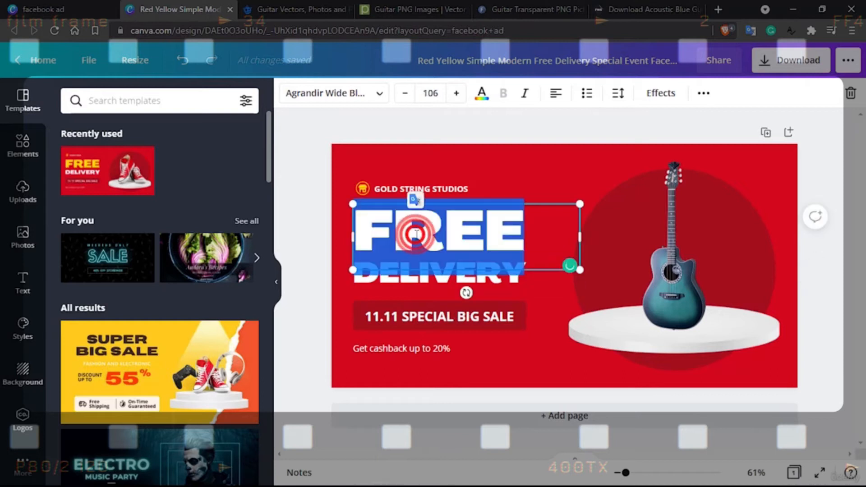
text(ACOUSTIC)
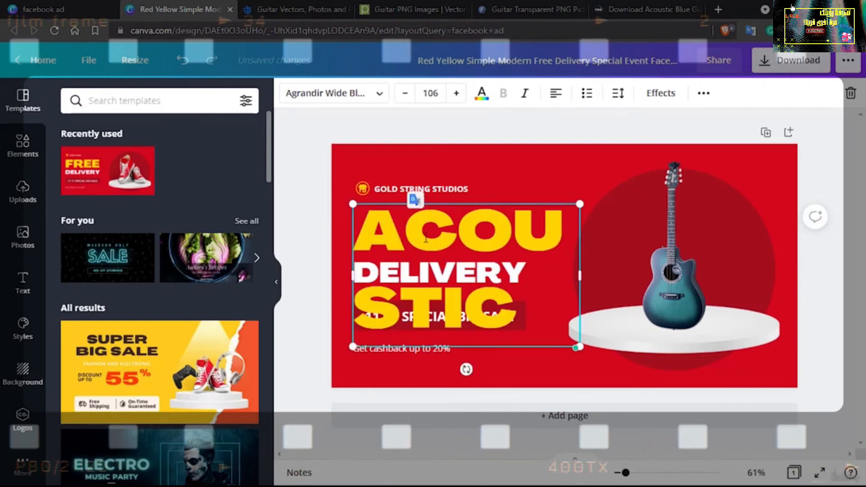
Reduce the ACOUSTIC headline's font size to 60 so the word fits on one line
double_click(480, 294)
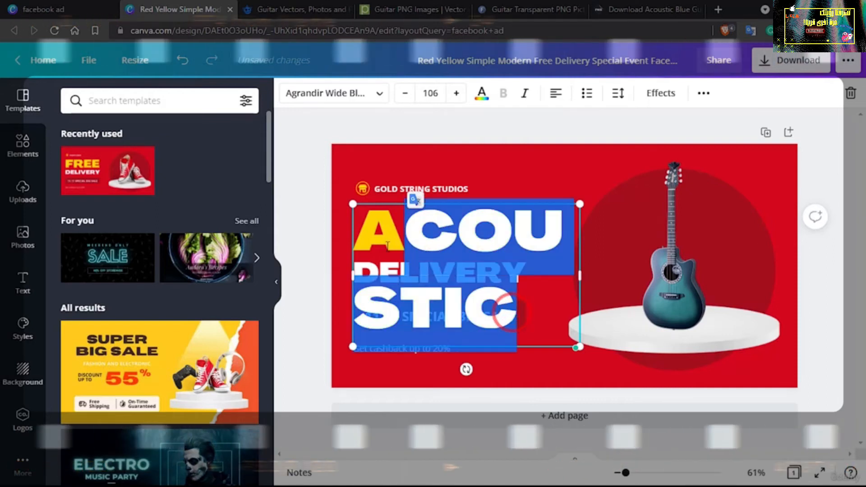
click(426, 94)
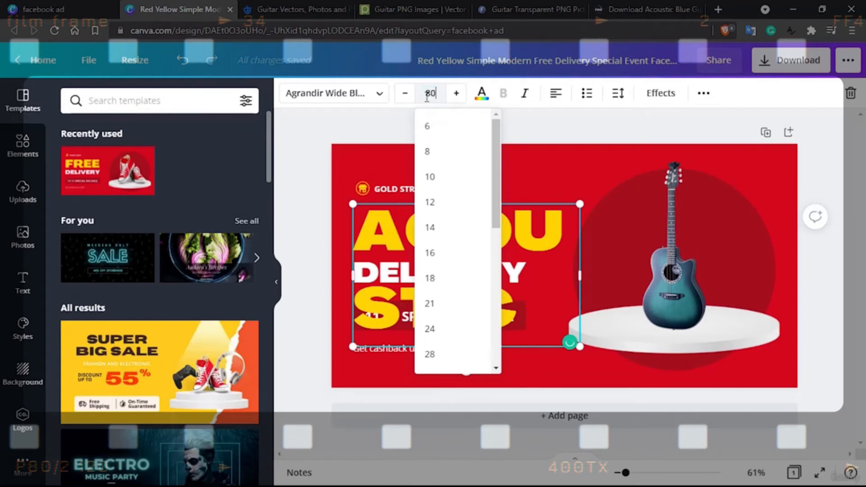
key(Return)
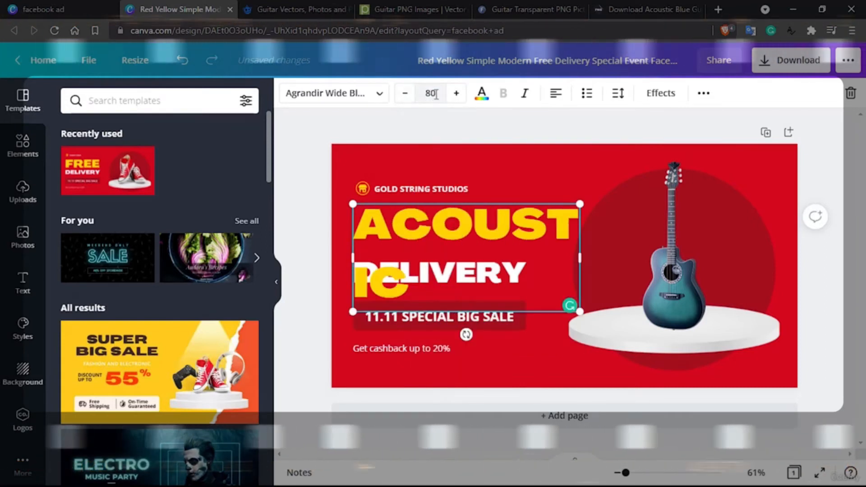
click(429, 93)
click(432, 94)
text(60)
key(Return)
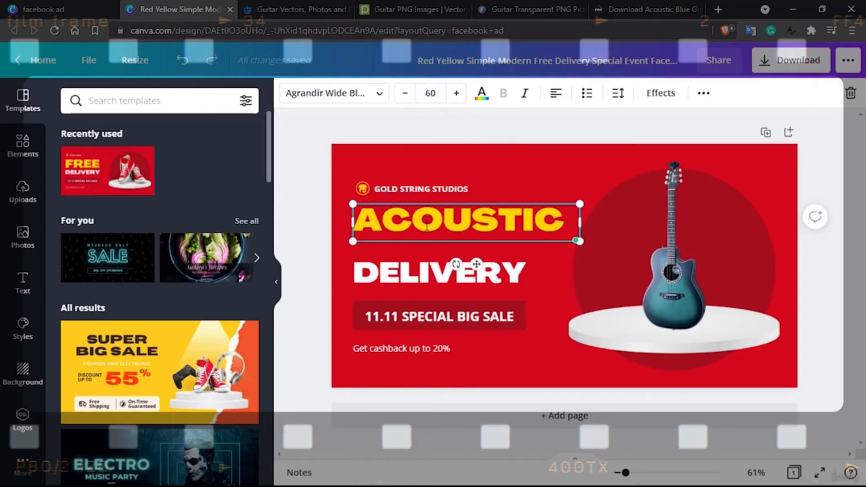
Replace the white DELIVERY text with "GUITAR" and set its font size to 40
click(403, 275)
double_click(403, 276)
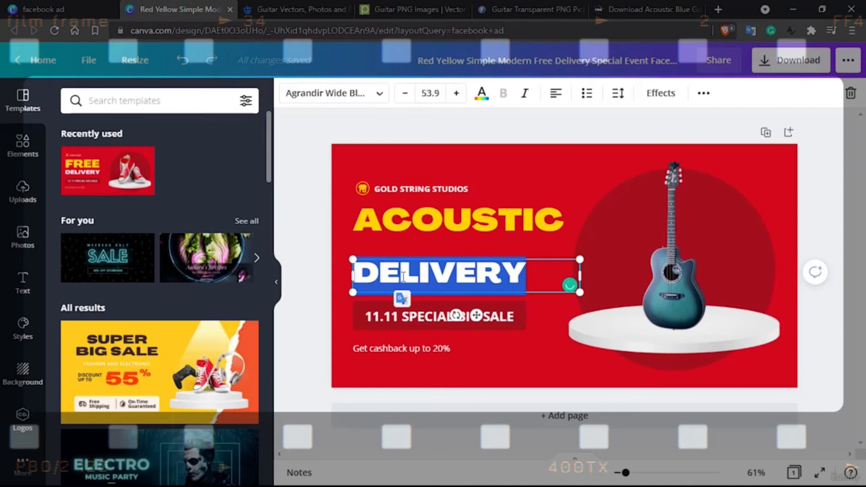
text(GUITAR)
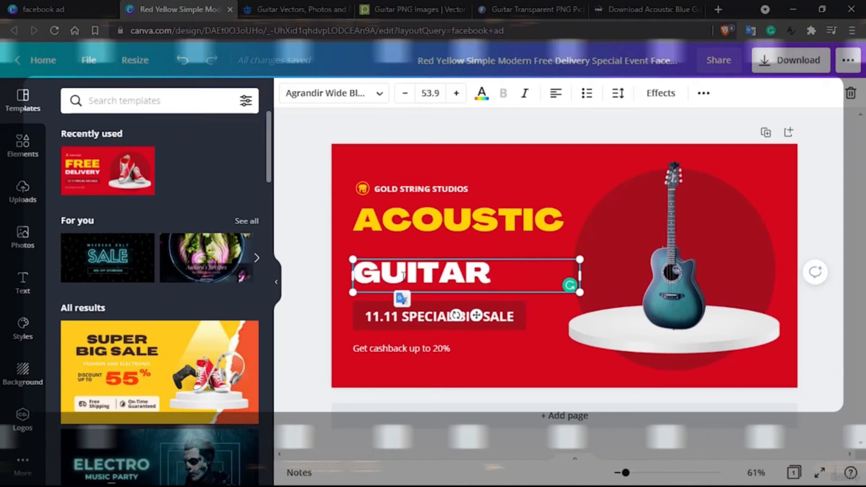
double_click(452, 282)
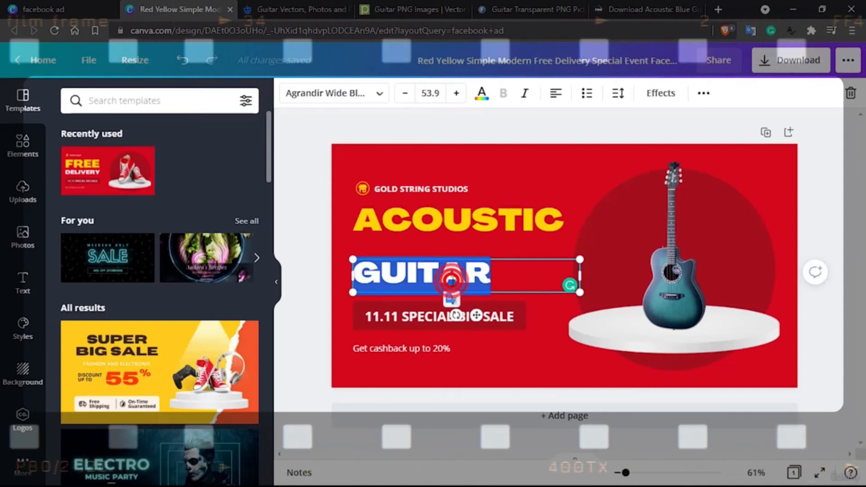
click(430, 93)
text(40)
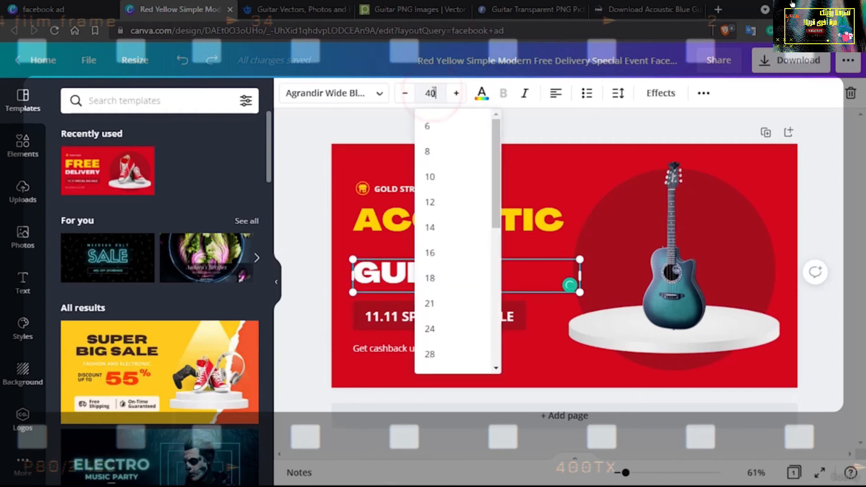
key(Return)
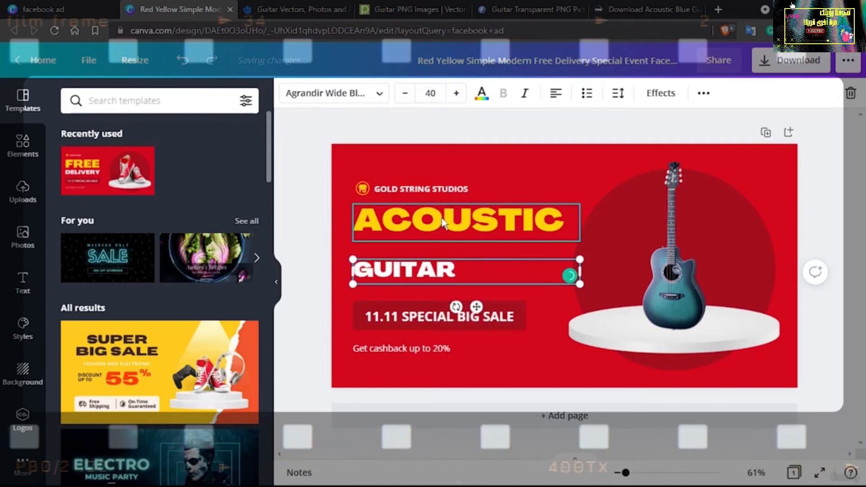
Move the ACOUSTIC headline slightly down and the GUITAR line slightly up to close the gap between them
click(442, 221)
drag(442, 223, 442, 226)
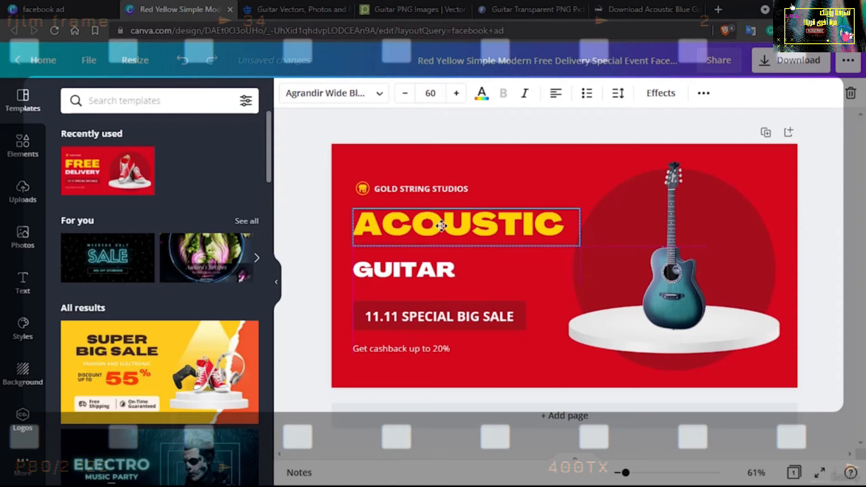
click(419, 269)
drag(416, 271, 410, 265)
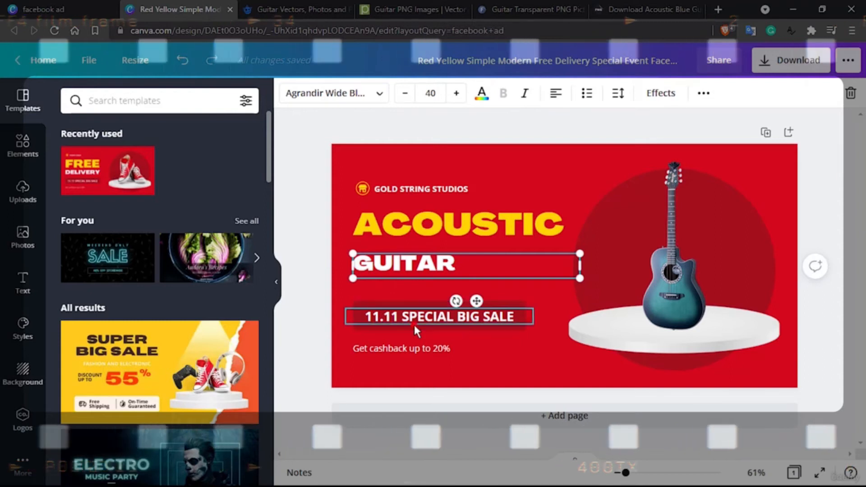
Try to select the "11.11 SPECIAL BIG SALE" text together with its dark red background box
click(413, 324)
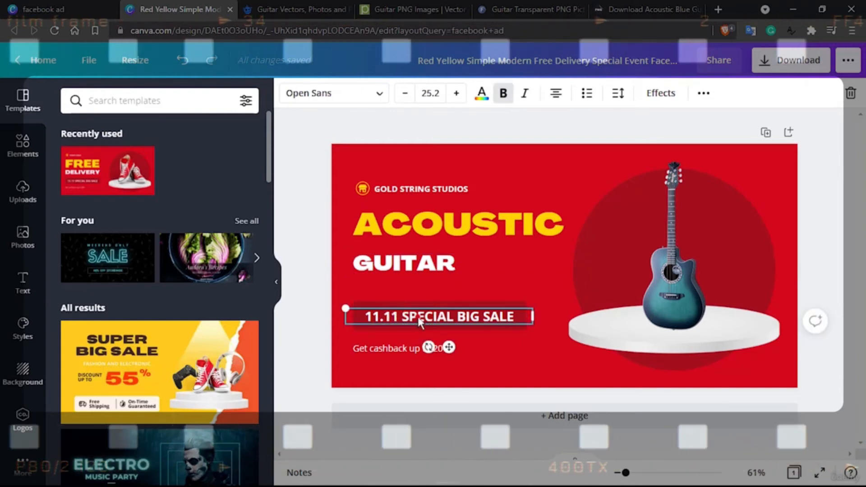
click(418, 317)
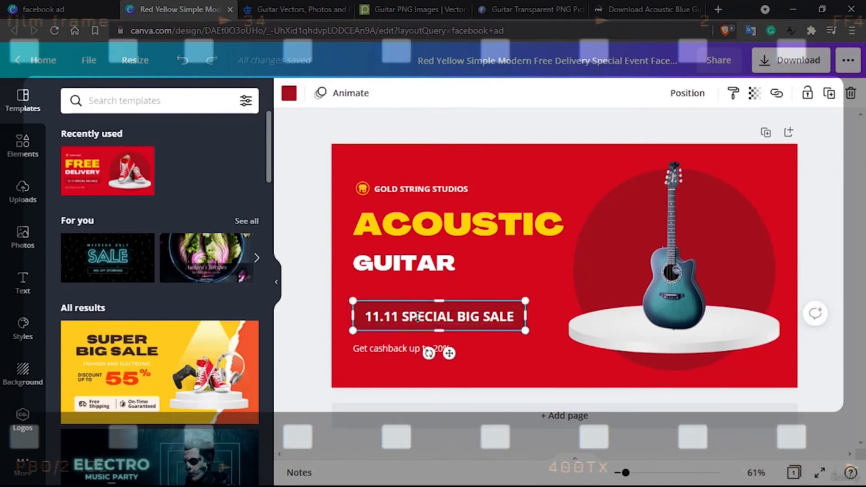
click(456, 280)
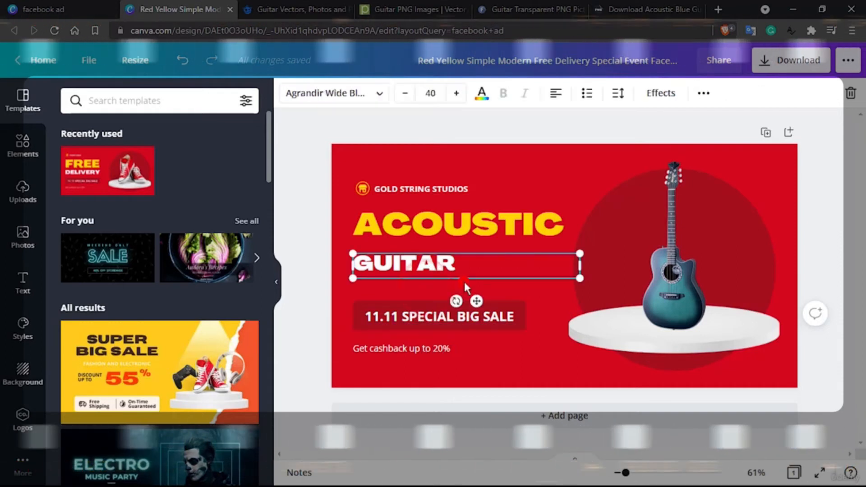
click(546, 351)
click(501, 312)
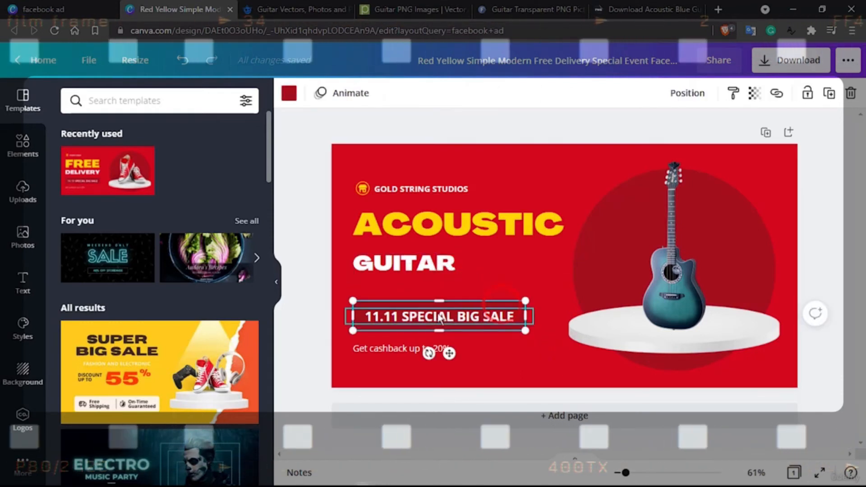
click(436, 317)
click(441, 311)
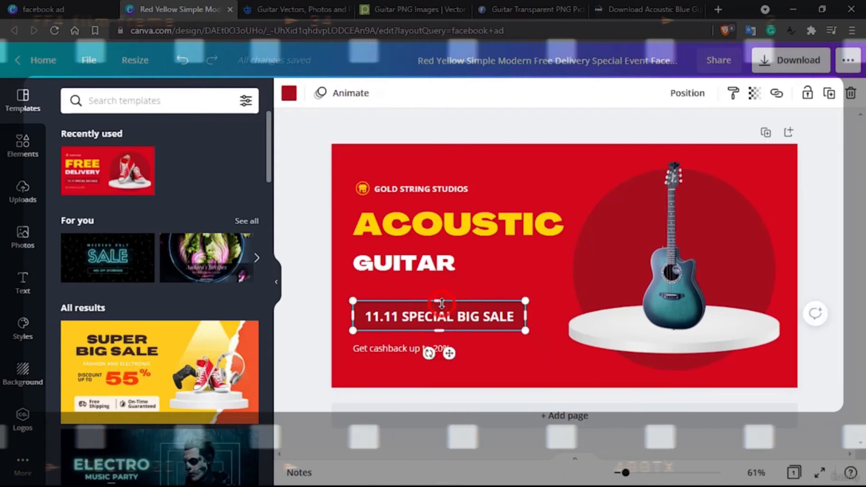
click(487, 318)
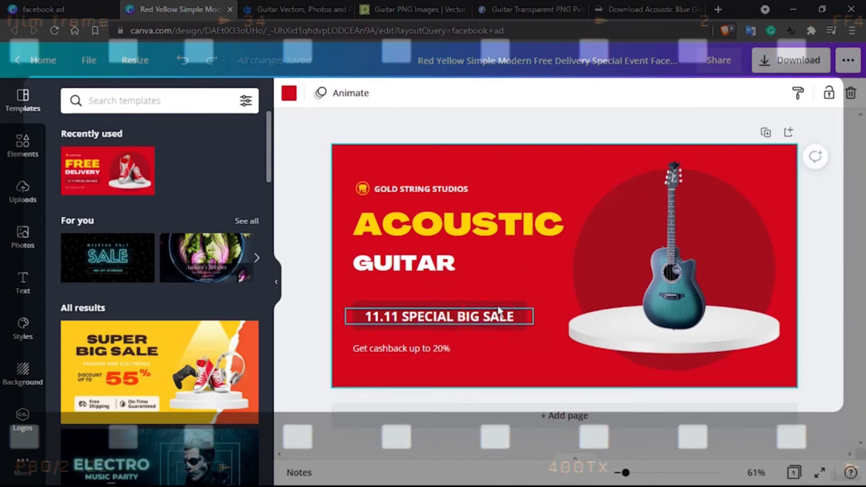
click(499, 311)
click(486, 312)
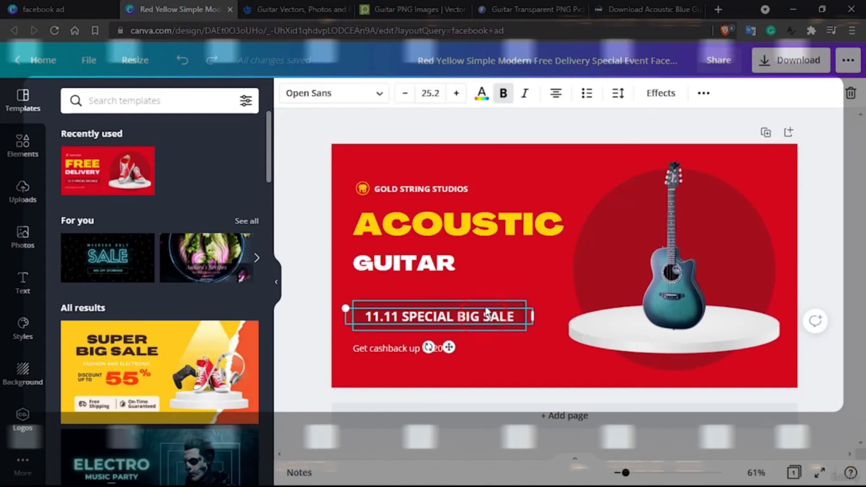
click(486, 305)
click(482, 316)
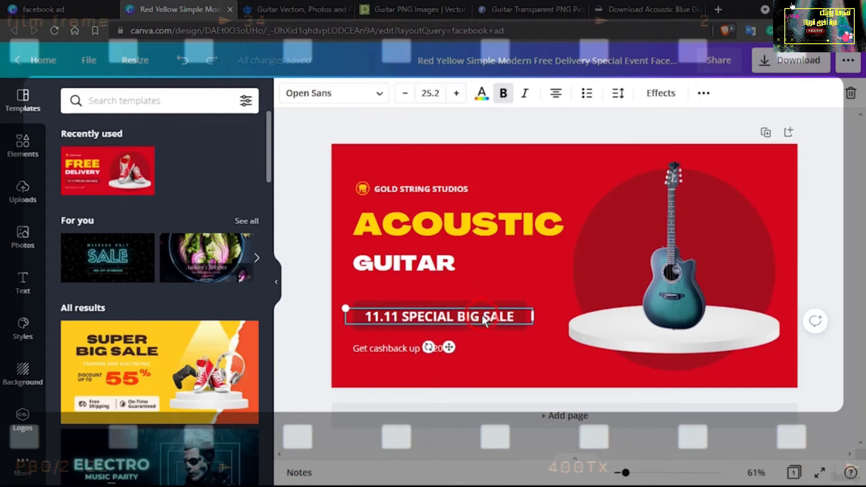
click(493, 311)
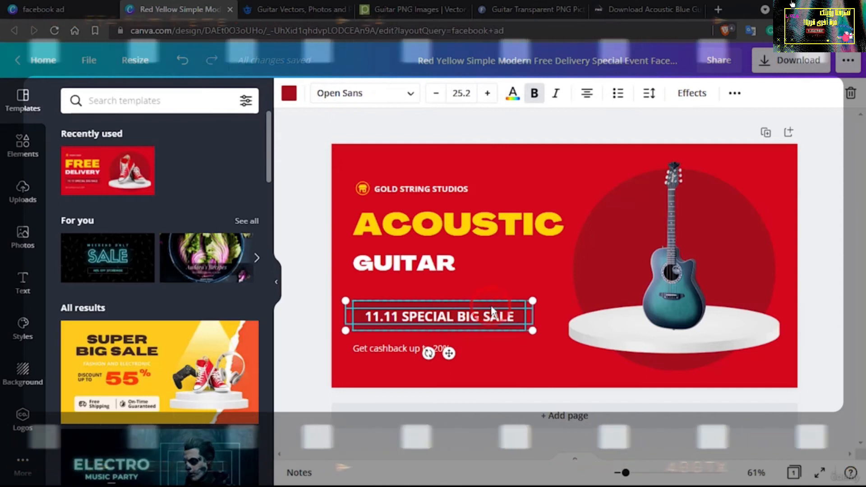
click(559, 340)
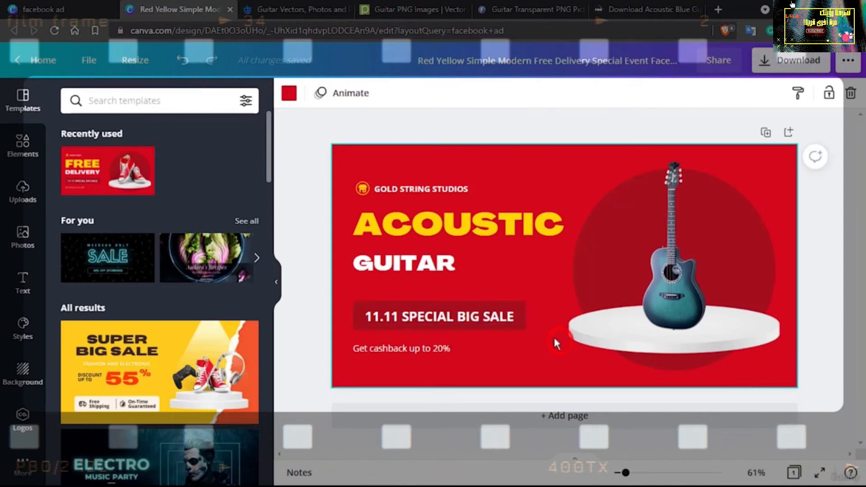
click(496, 304)
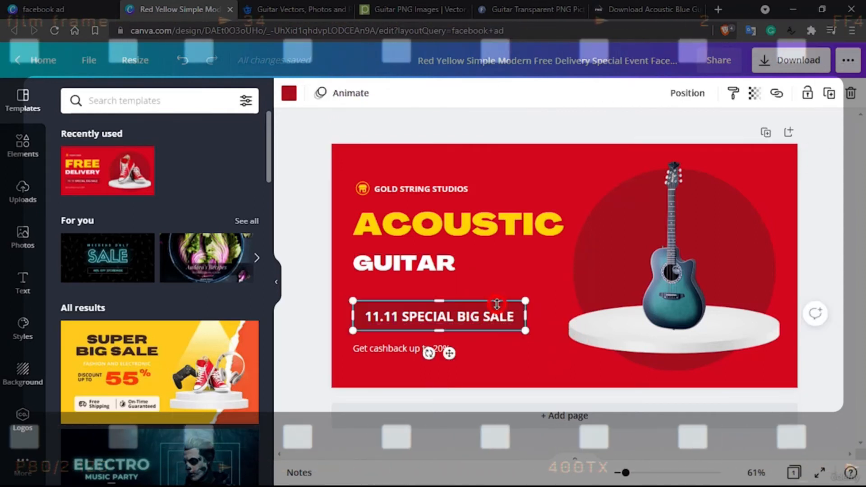
click(481, 318)
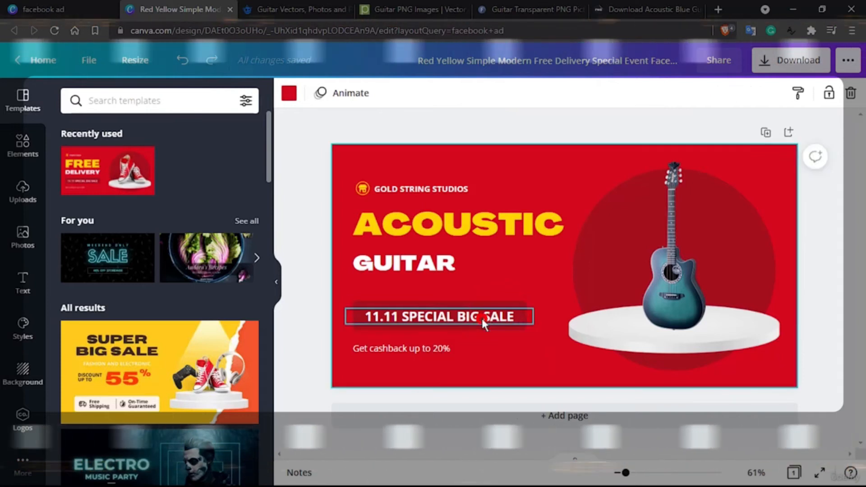
click(545, 347)
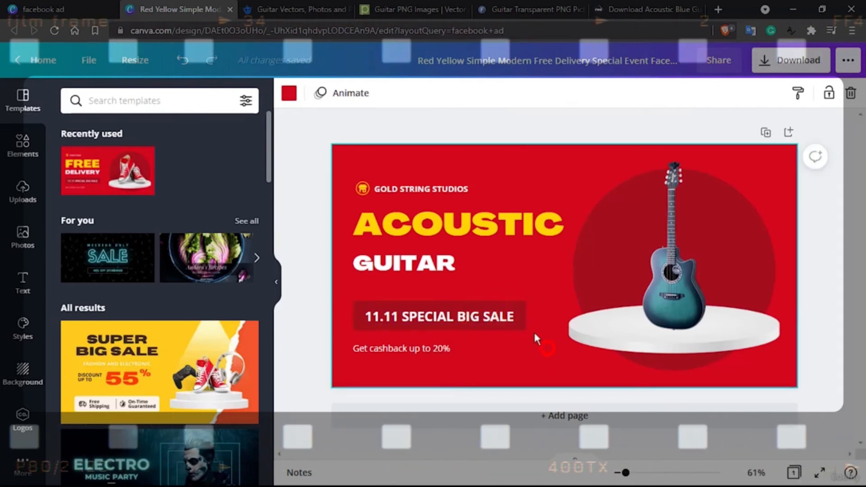
Move the "11.11 SPECIAL BIG SALE" text and its box together slightly up, and the cashback line slightly down
click(510, 308)
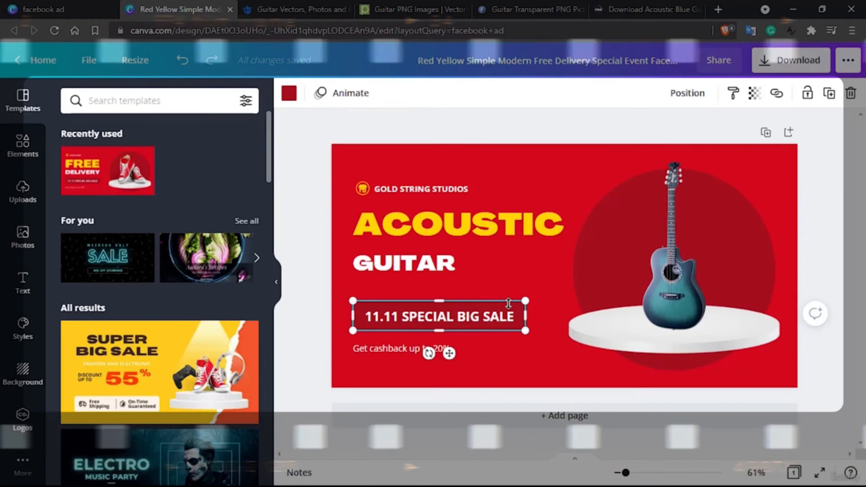
click(493, 317)
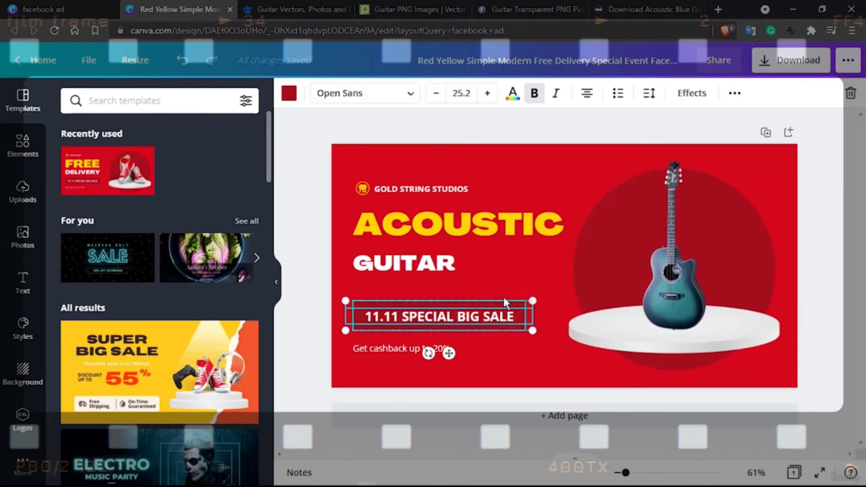
drag(505, 309, 503, 294)
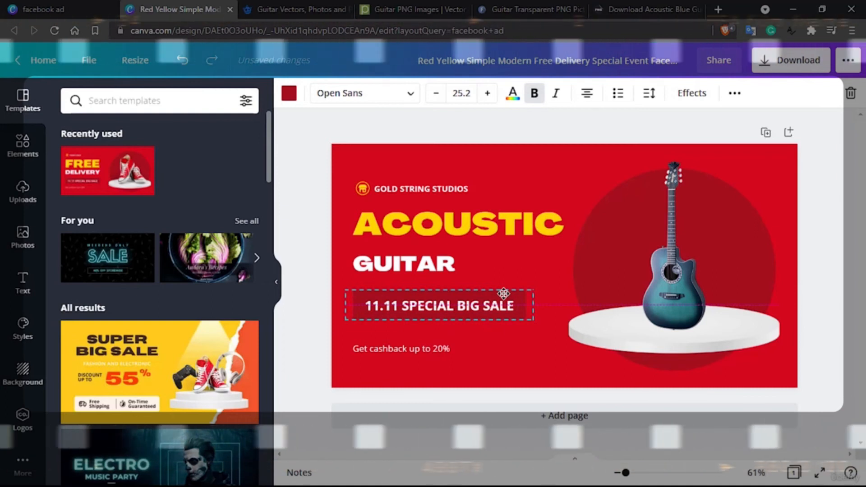
click(496, 337)
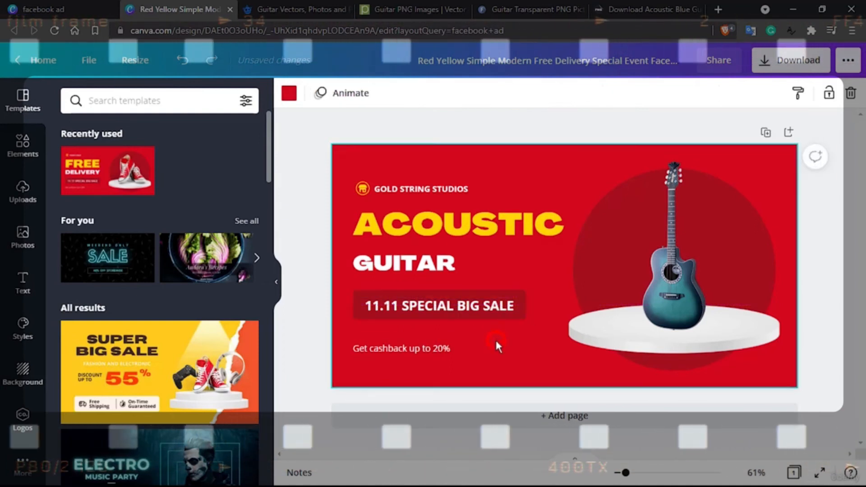
click(401, 351)
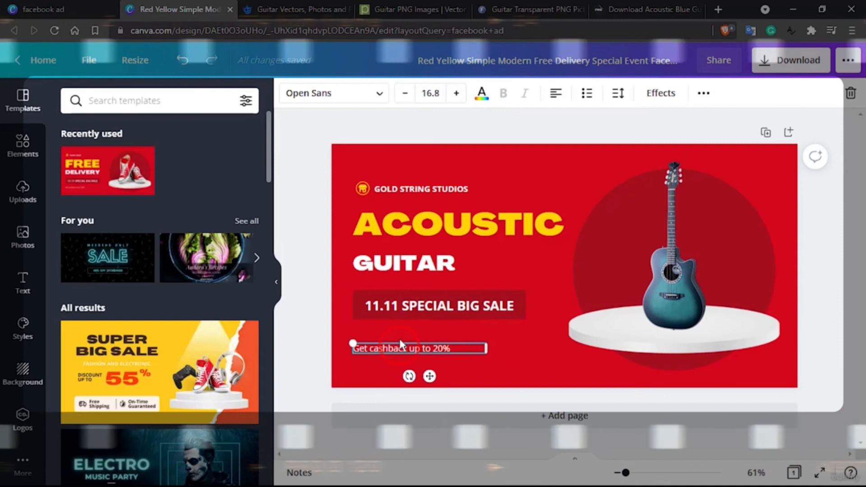
drag(401, 349, 399, 357)
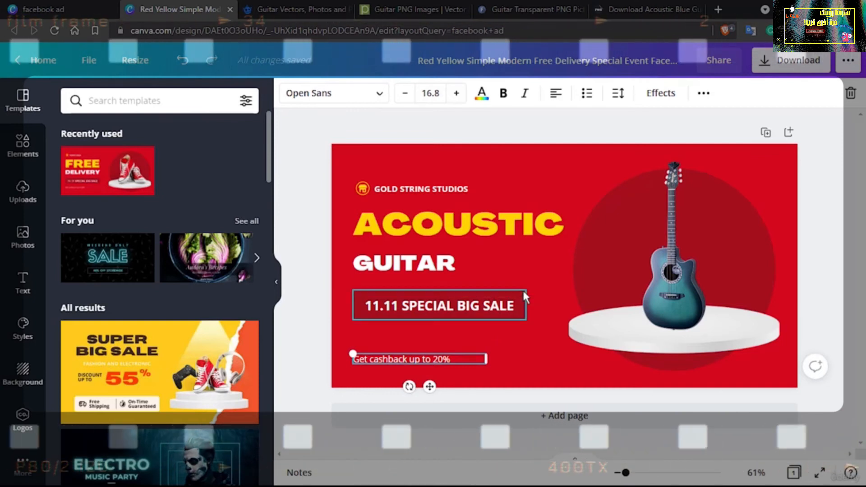
Undo the moves of the sale banner and the cashback line
click(395, 359)
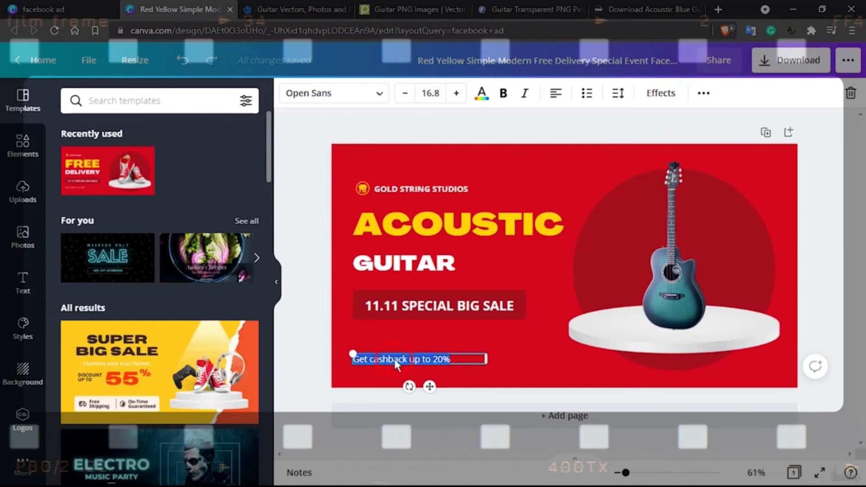
key(ctrl+z)
key(ctrl+z)
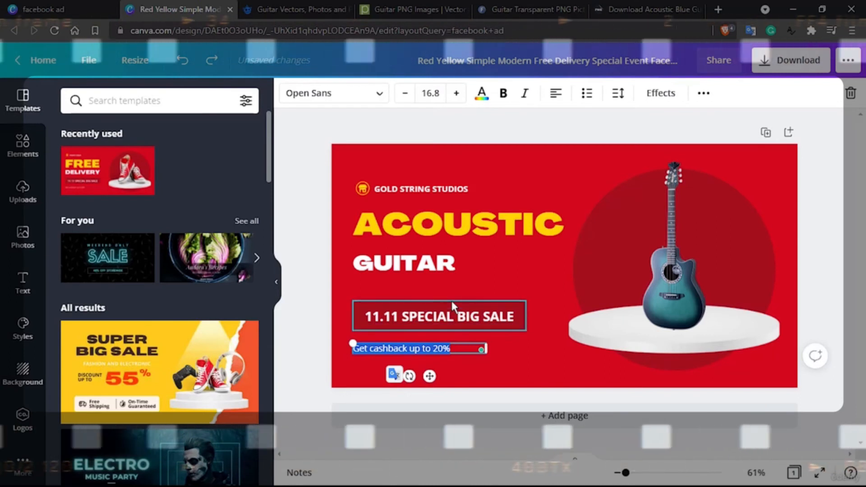
Move the GUITAR line and the ACOUSTIC headline slightly down to space them evenly above the sale banner
click(434, 263)
drag(432, 266, 433, 267)
click(443, 226)
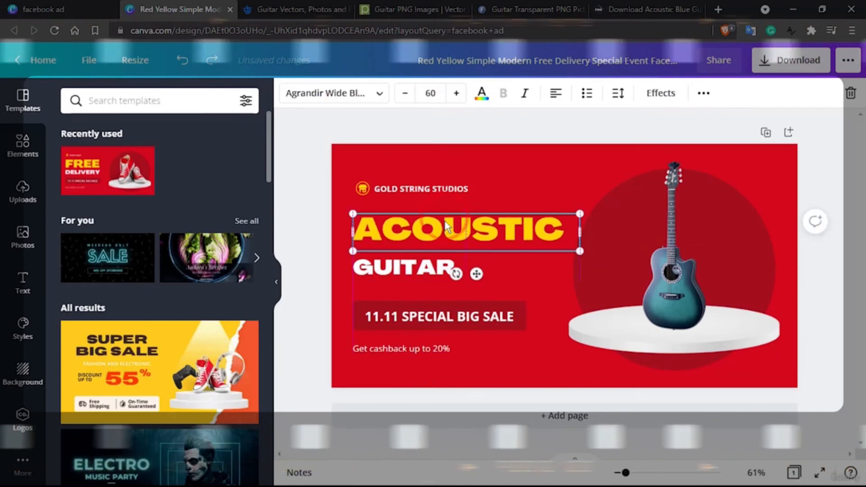
click(449, 271)
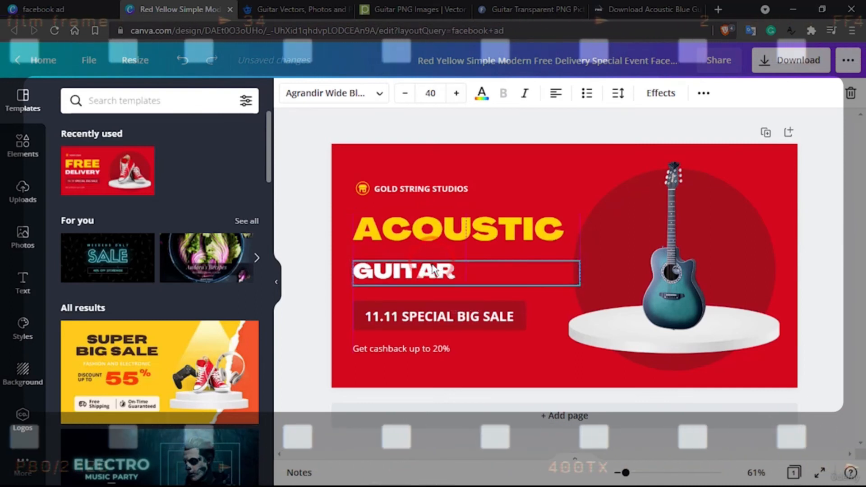
drag(432, 265, 431, 264)
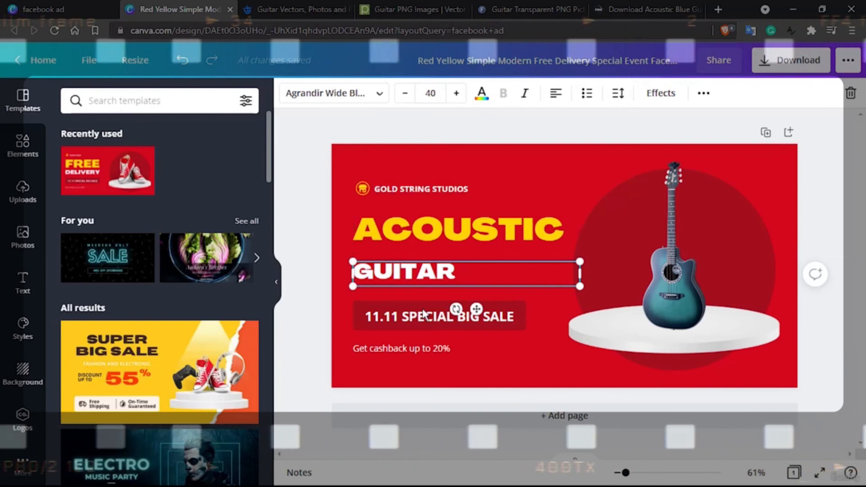
click(532, 355)
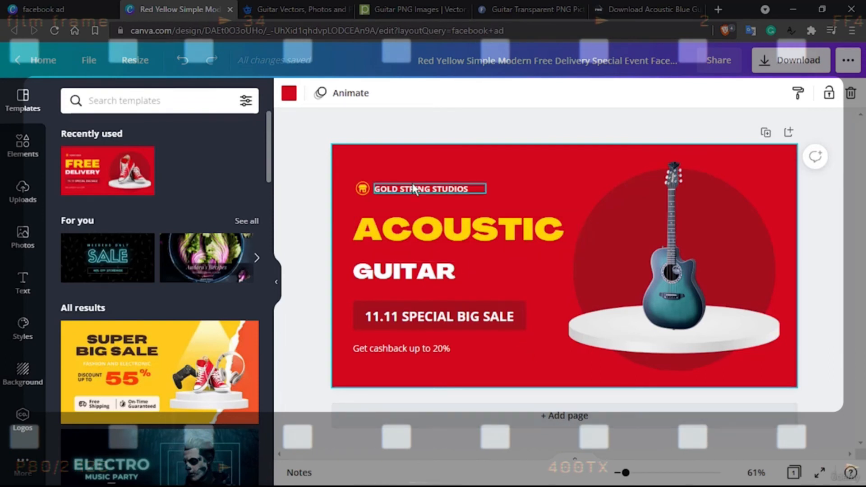
Review the free guitar PNG sites, going back to StickPNG's guitar category listing, and return to the Canva ad design
click(636, 6)
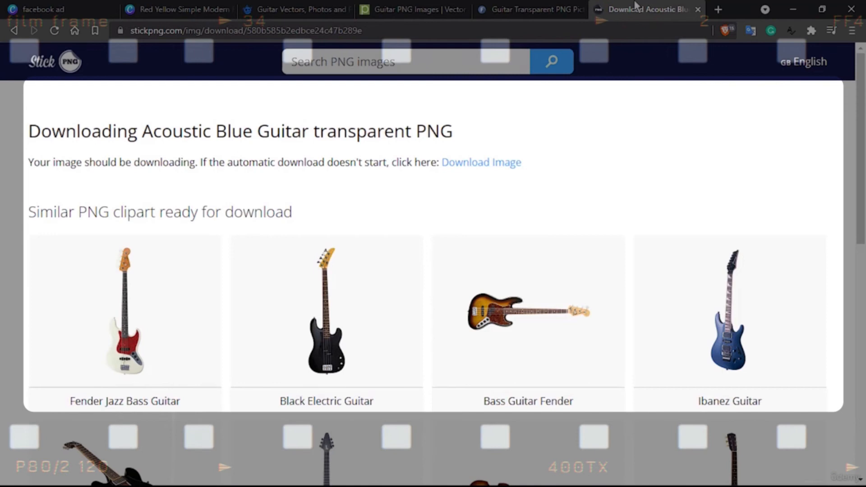
click(543, 6)
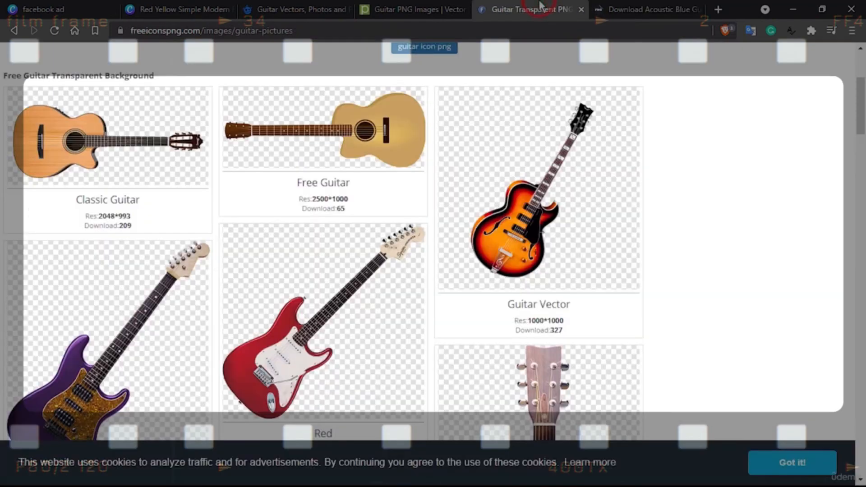
scroll(406, 218, up, 4)
click(649, 9)
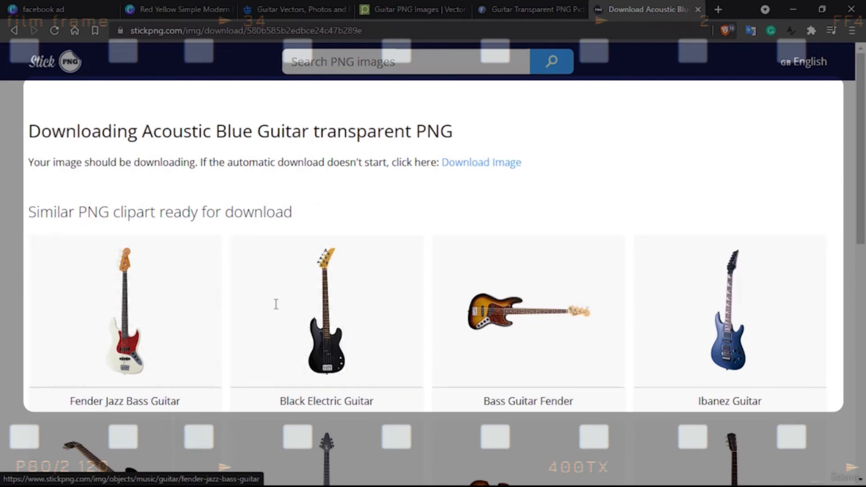
click(13, 30)
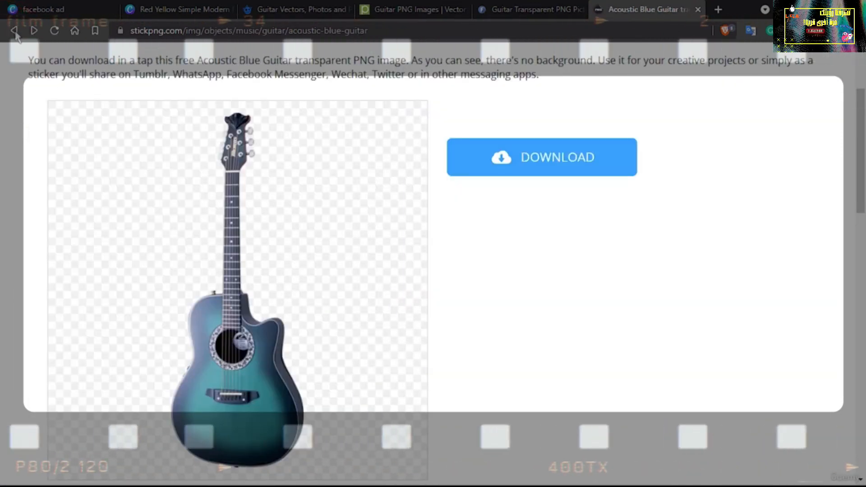
click(14, 31)
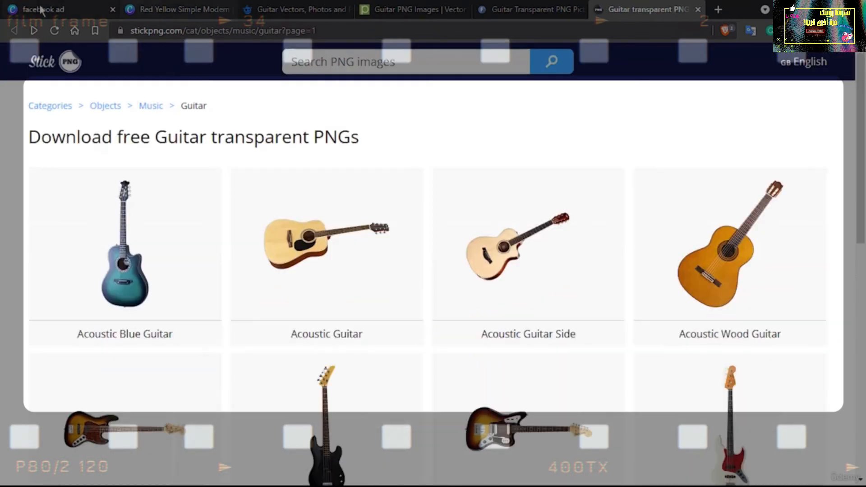
click(43, 8)
click(132, 7)
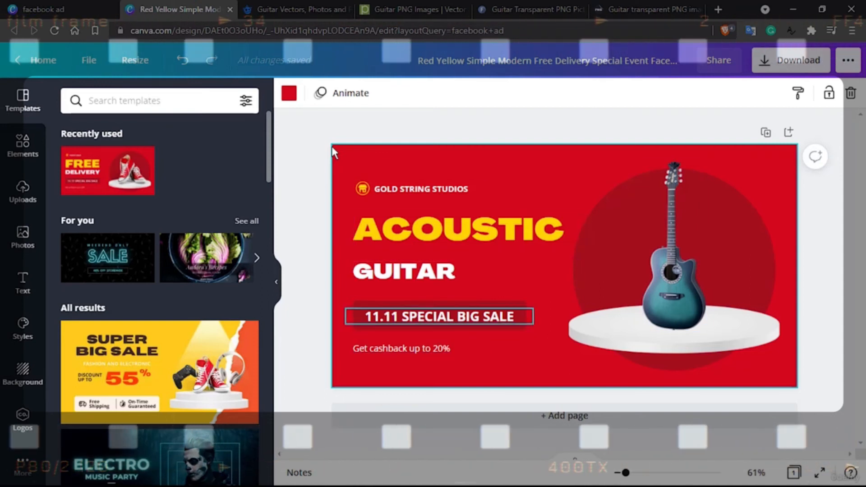
Add a body text box to the ad beside the "Get cashback up to 20%" line
click(31, 286)
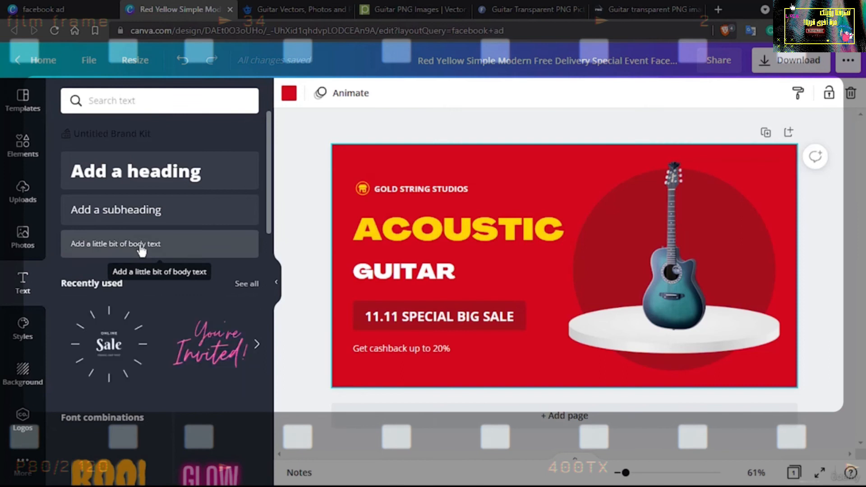
scroll(158, 384, down, 4)
scroll(158, 384, down, 6)
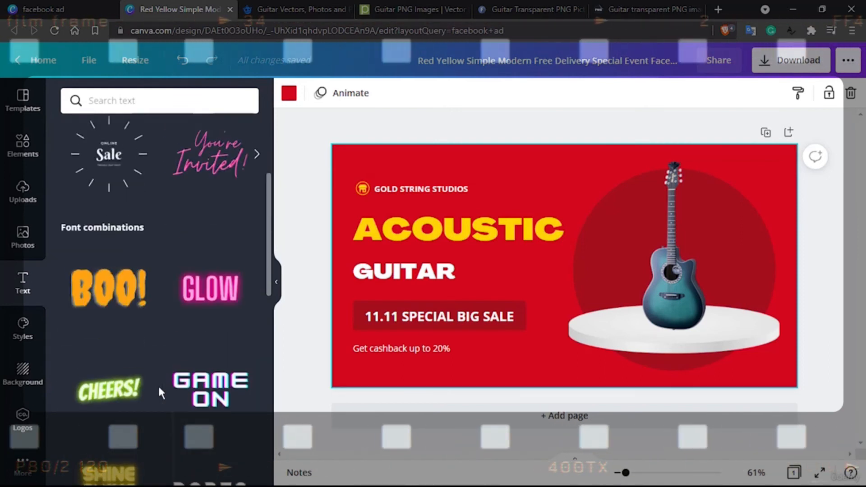
scroll(157, 384, up, 5)
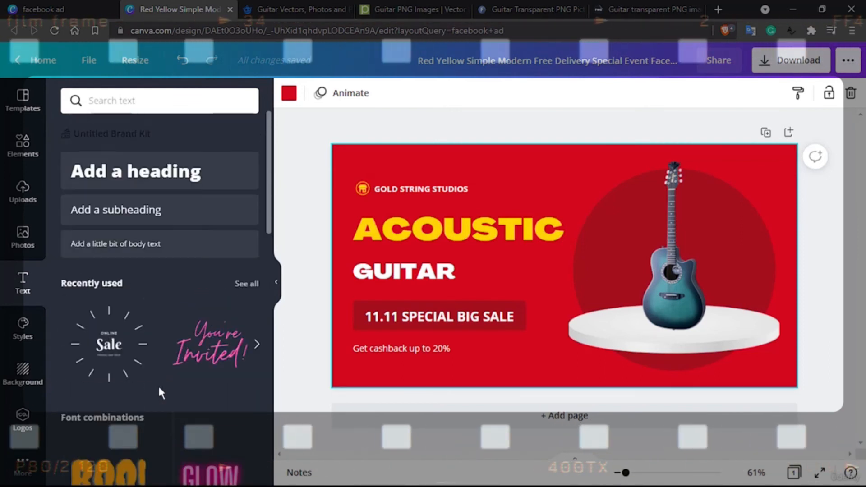
drag(153, 249, 505, 354)
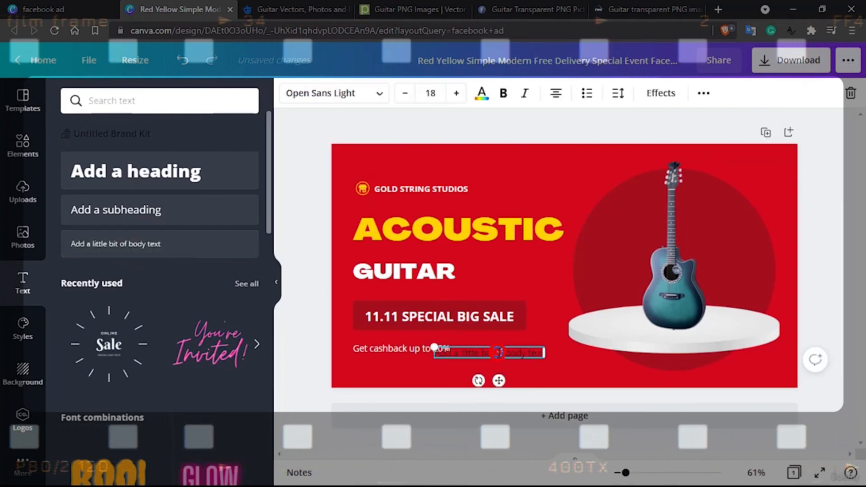
Replace the new body text with "FREE DELIVERY" and place it level with the "Get cashback up to 20%" line, with a gap between them
text(FREE DELIVERY)
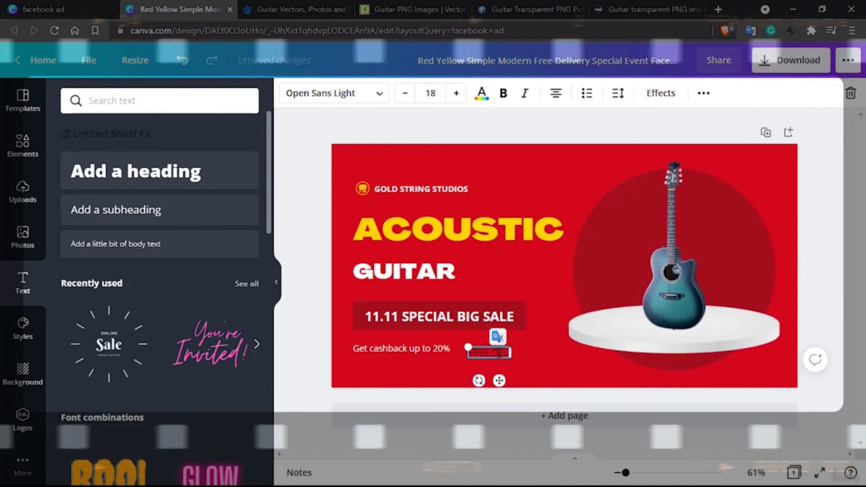
click(568, 371)
click(487, 350)
drag(487, 351, 494, 349)
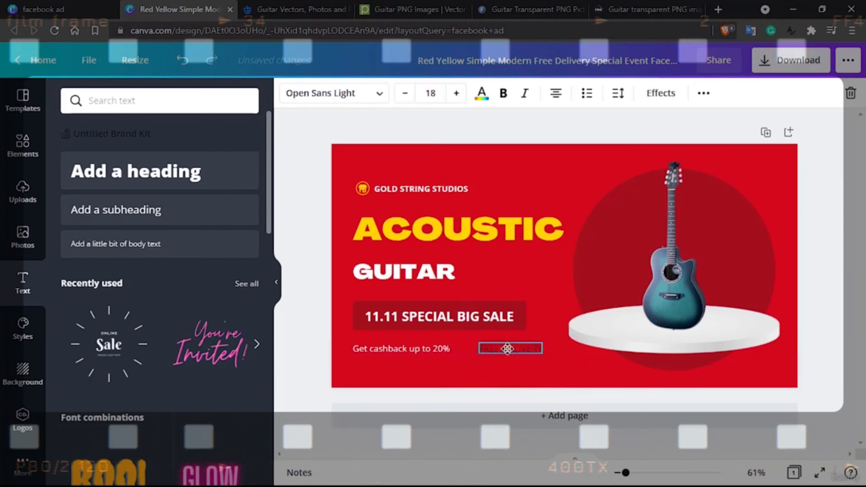
Color only the word FREE in the FREE DELIVERY text with the document's yellow
drag(504, 348, 488, 350)
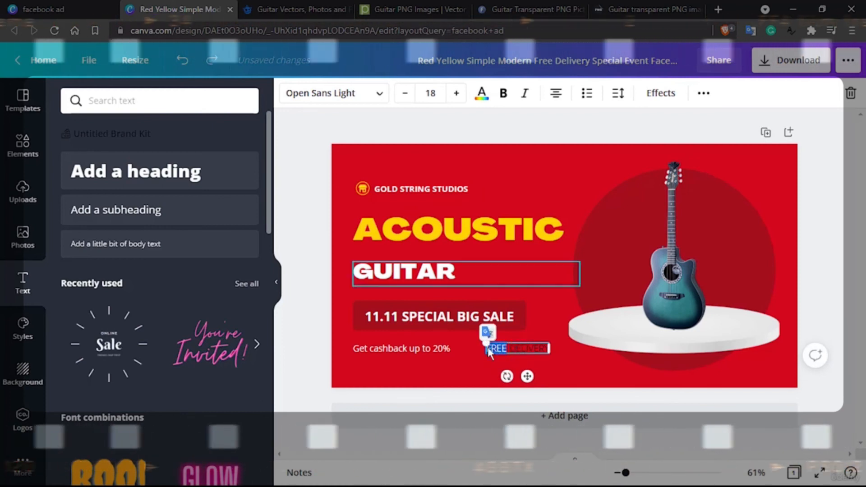
click(482, 93)
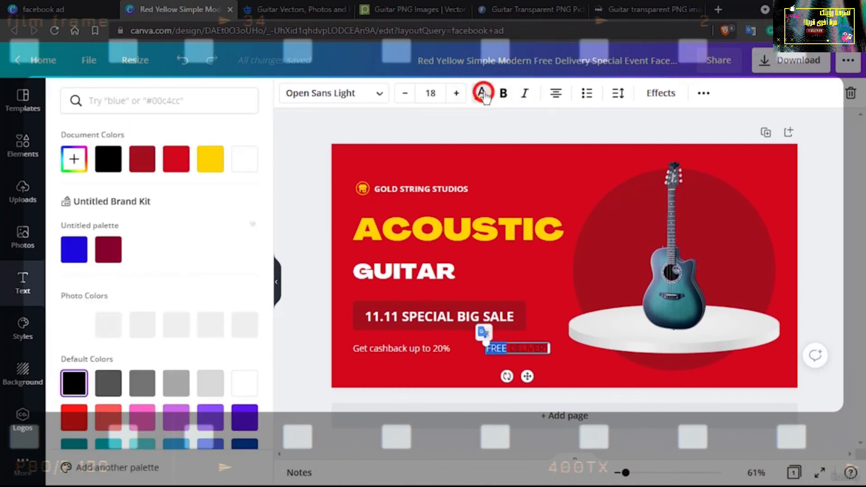
click(202, 162)
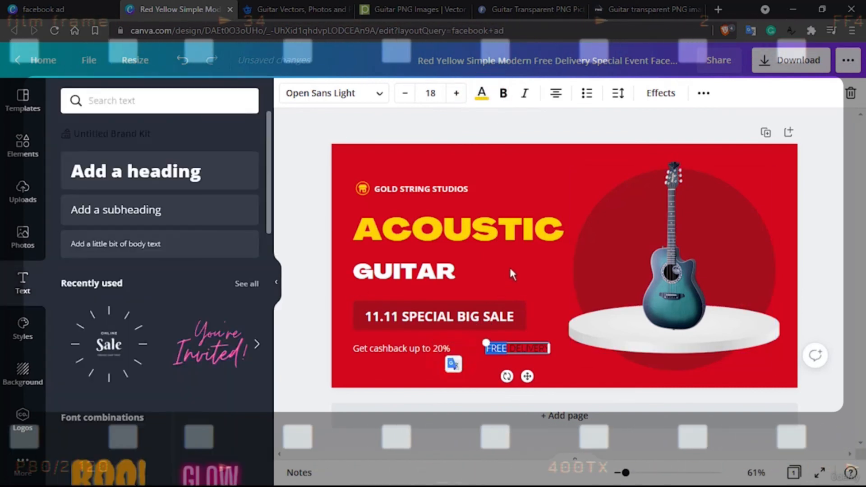
click(511, 265)
Set the font size of the whole FREE DELIVERY text to 24
double_click(522, 347)
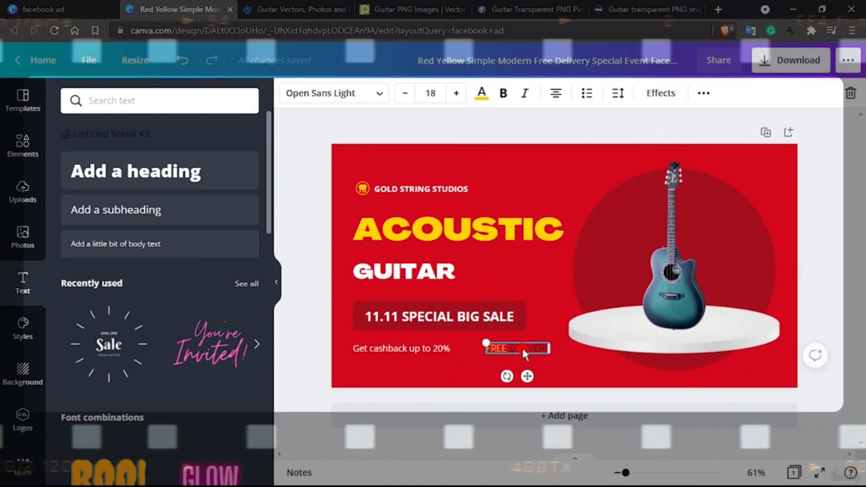
click(432, 92)
text(24)
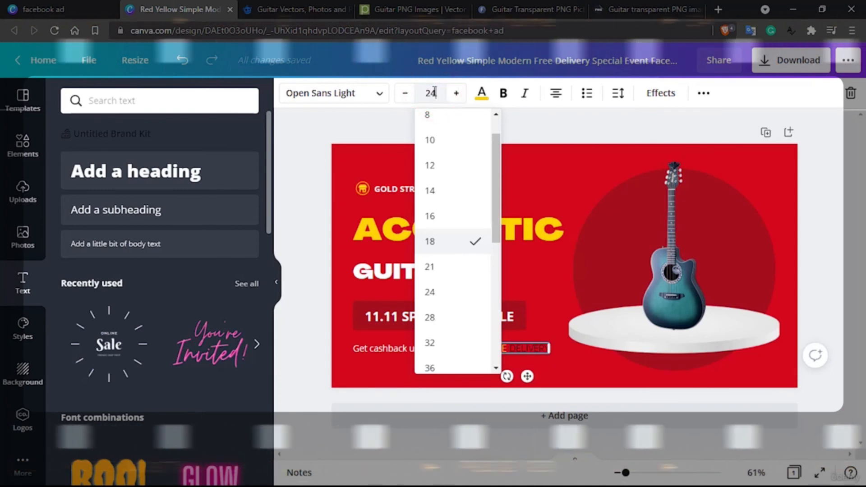
key(Return)
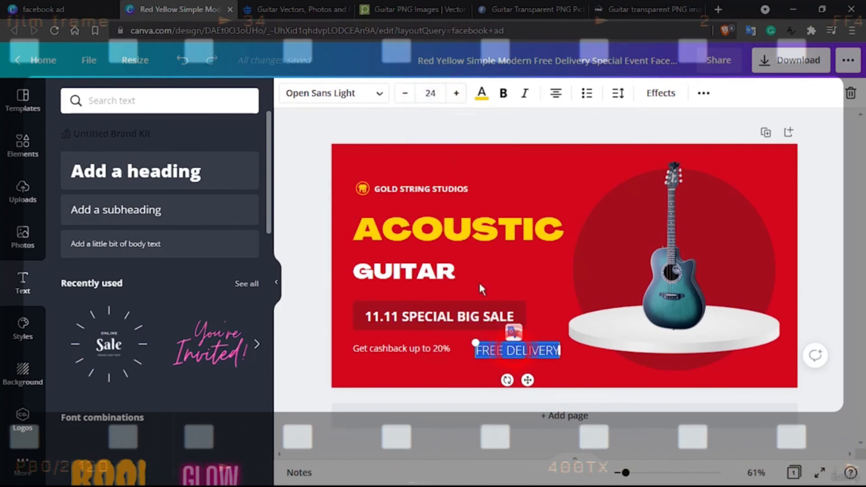
Find the Raleway font and apply it to the FREE DELIVERY text
click(380, 94)
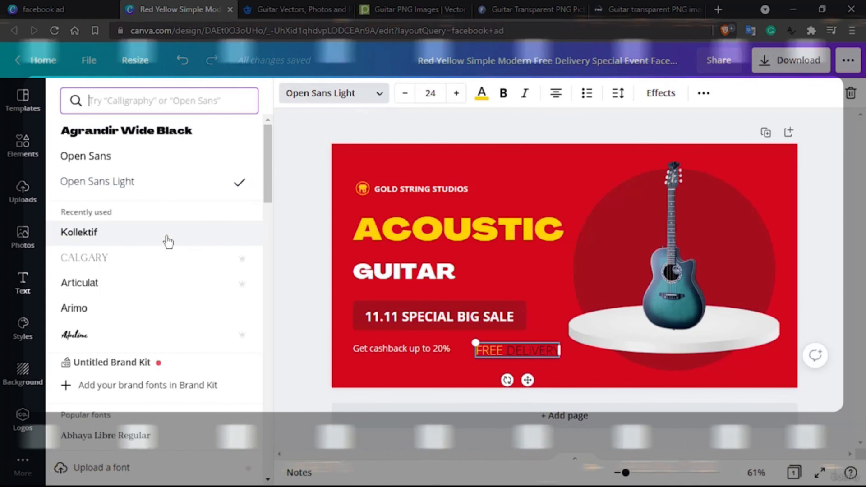
text(rale)
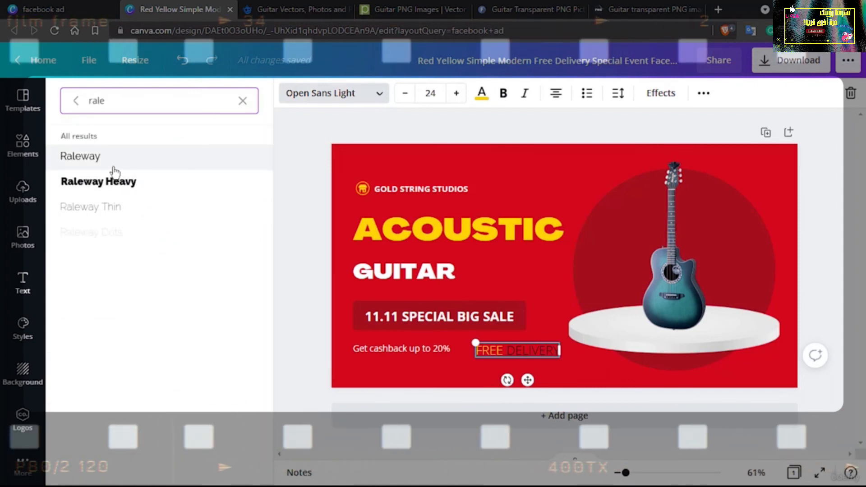
click(113, 167)
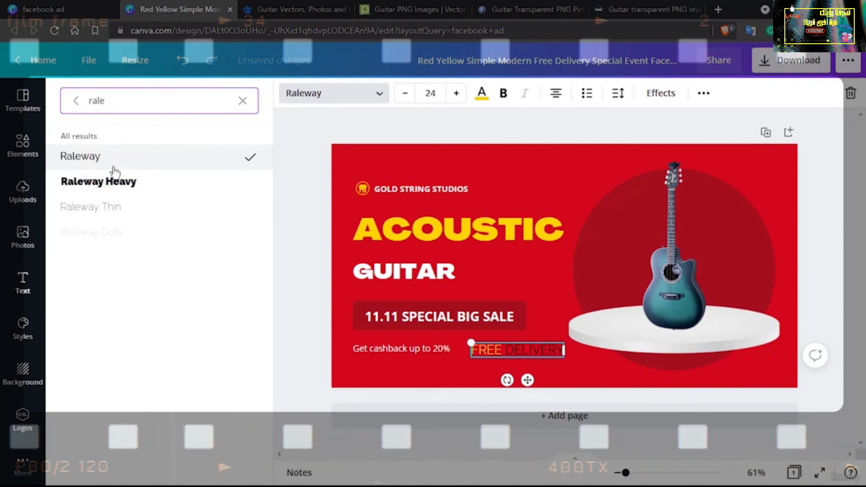
click(580, 360)
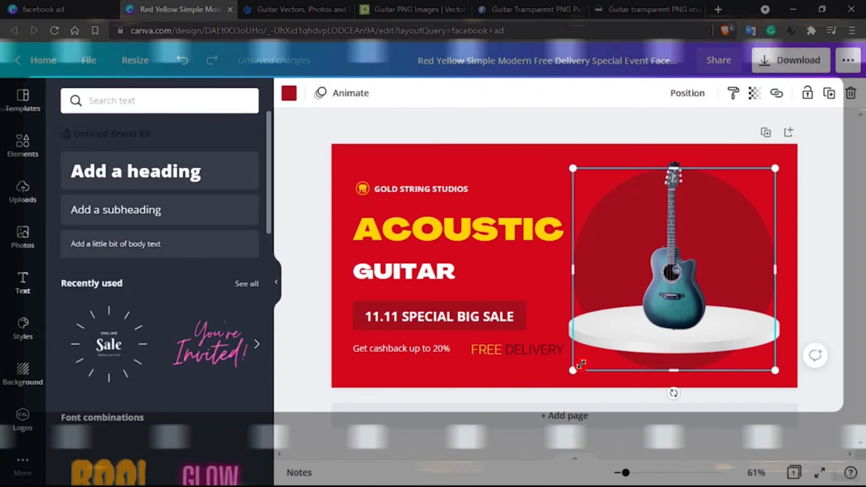
Find the Knewave font and apply it to the whole FREE DELIVERY text
double_click(535, 349)
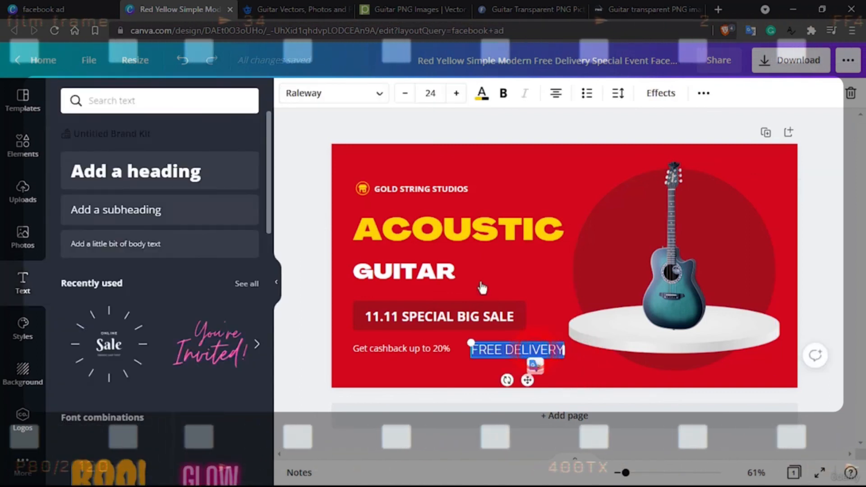
click(332, 94)
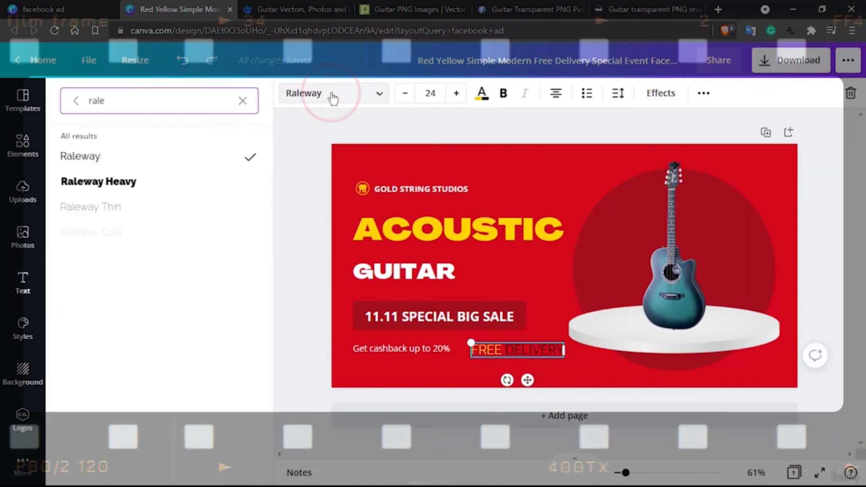
text(kn)
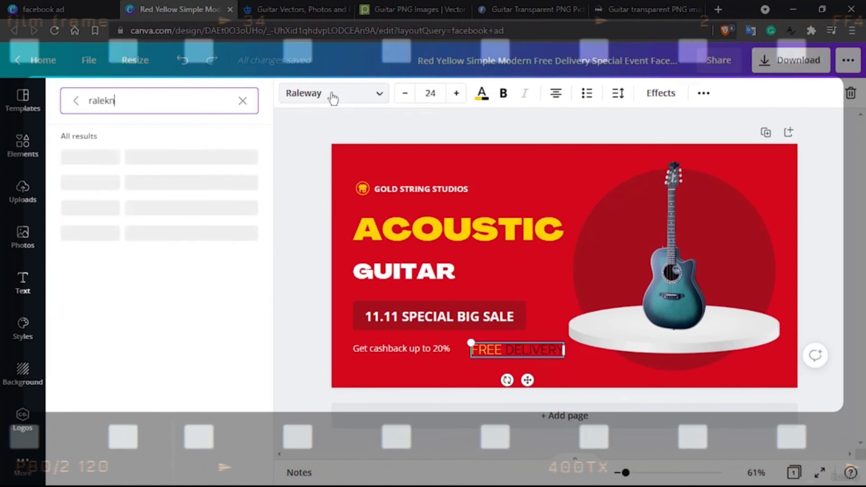
key(BackSpace)
key(BackSpace)
key(BackSpace)
key(BackSpace)
key(BackSpace)
text(kne)
key(BackSpace)
text(w)
text(ew)
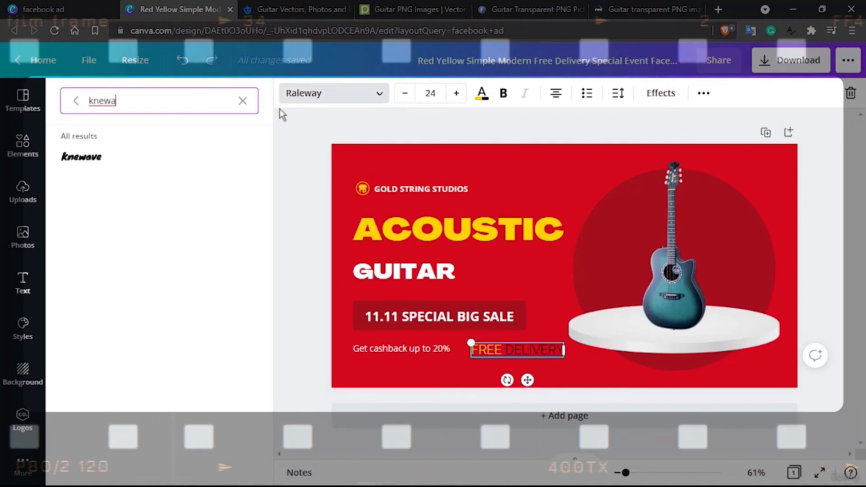
click(97, 162)
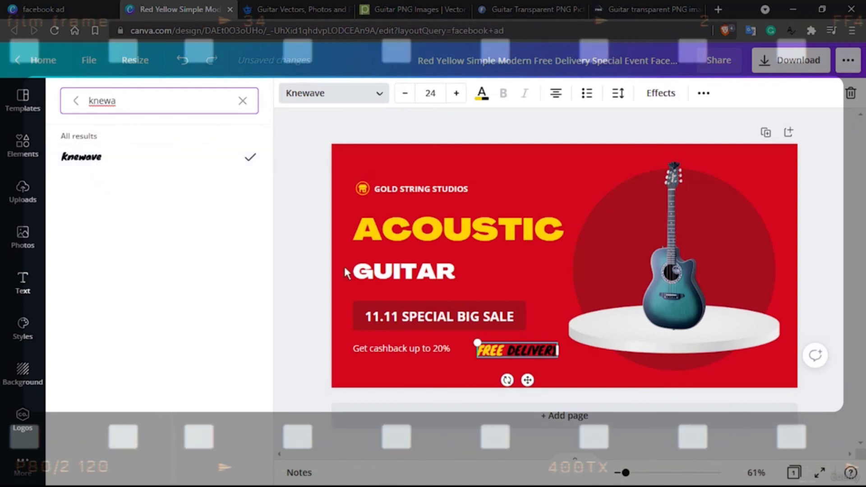
click(589, 368)
Nudge the FREE DELIVERY text slightly up and to the left so it aligns with the cashback line
click(439, 367)
click(513, 345)
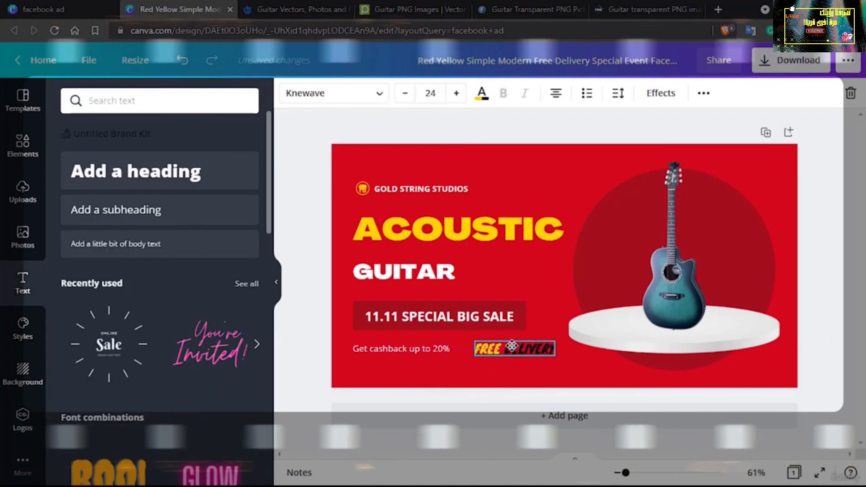
click(459, 383)
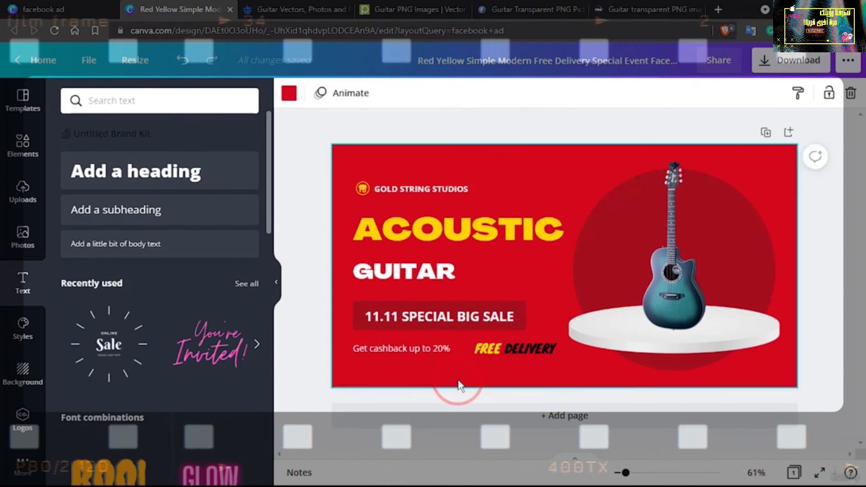